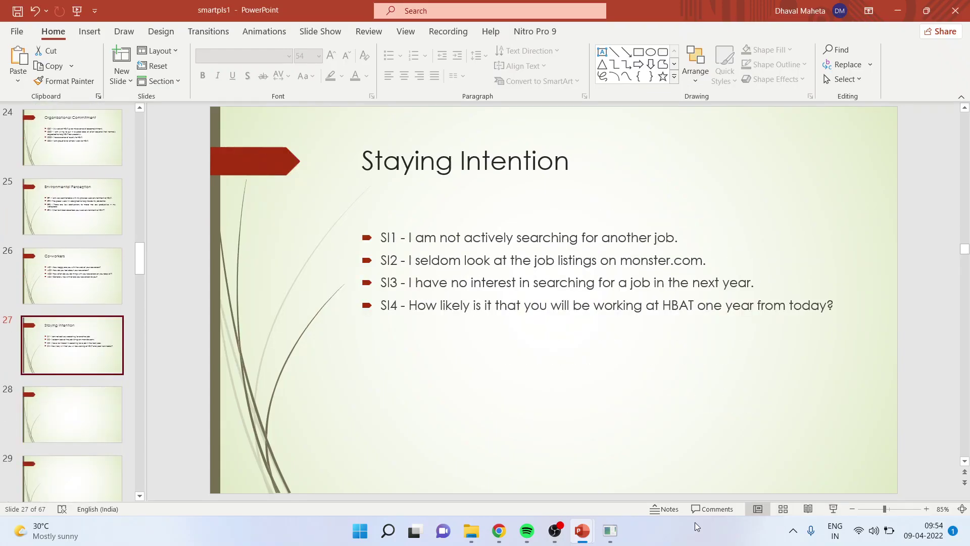
Step: Switch from PowerPoint to SmartPLS, showing the ECSI, M1 and PLS-SEM BOOK projects
{"action": "left_click", "coordinate": [609, 531]}
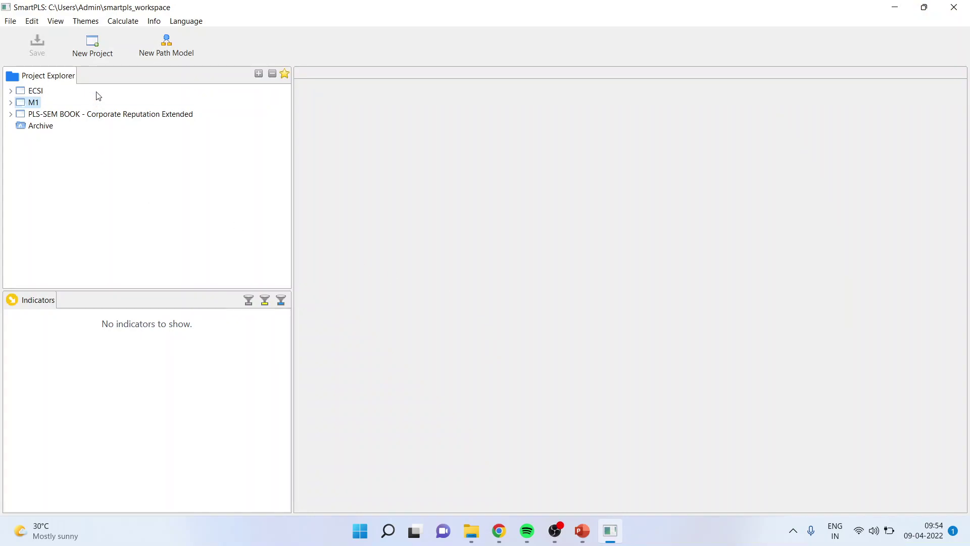
Step: Create a project called 'demo' with its own 'demo' path model
{"action": "left_click", "coordinate": [92, 51]}
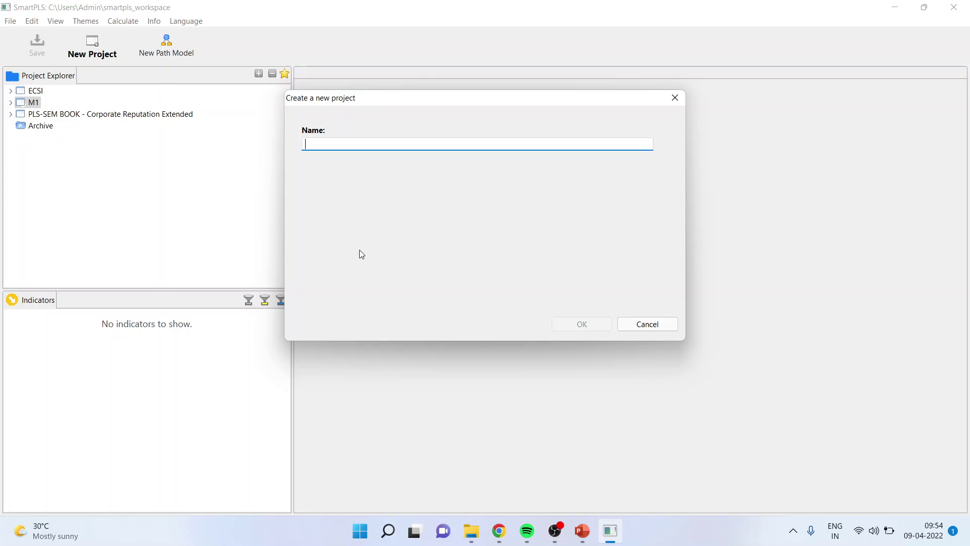
{"action": "type", "text": "demo"}
{"action": "left_click", "coordinate": [567, 324]}
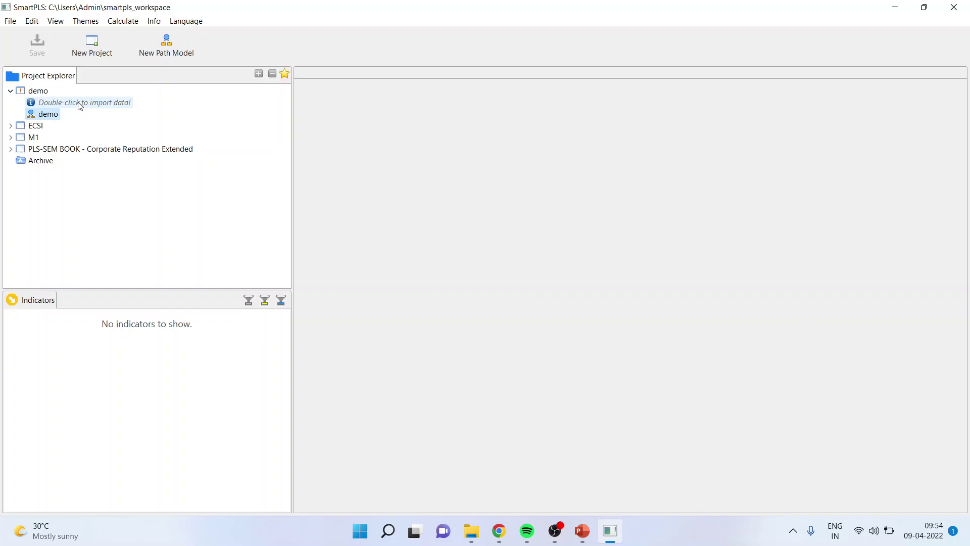
Step: Start a data import and browse to the Smart PLS\Data folder on drive D:
{"action": "double_click", "coordinate": [80, 105]}
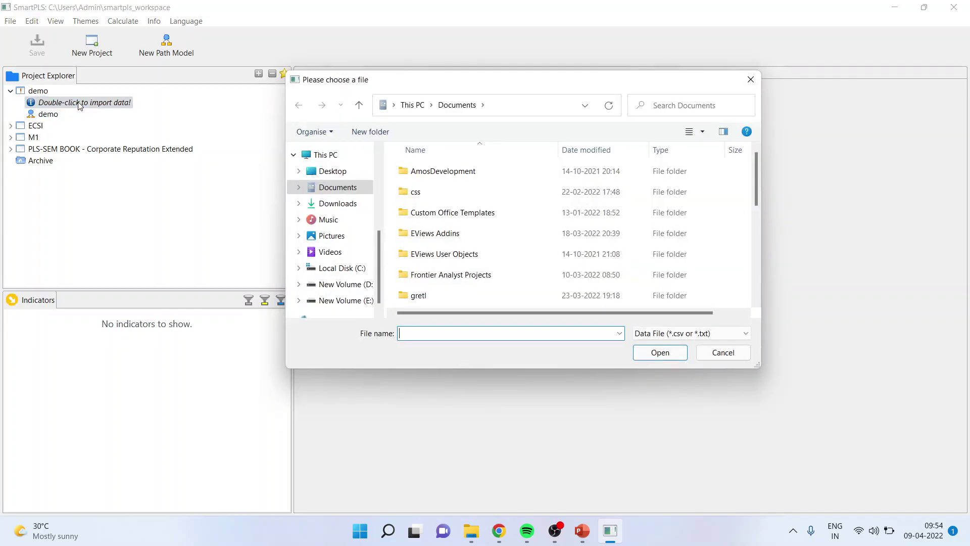
{"action": "left_click", "coordinate": [354, 284]}
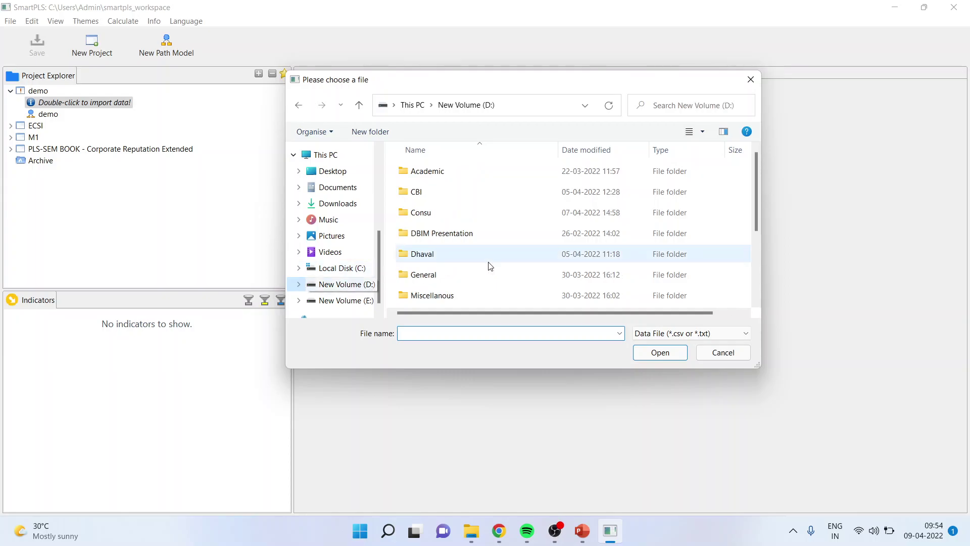
{"action": "scroll", "coordinate": [562, 260], "scroll_direction": "down", "scroll_amount": 2}
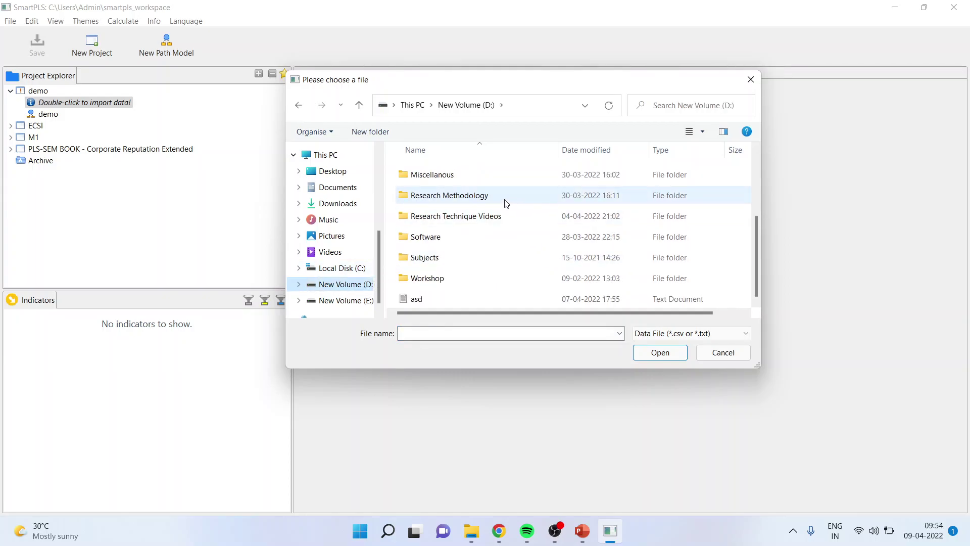
{"action": "double_click", "coordinate": [507, 202]}
{"action": "double_click", "coordinate": [485, 234]}
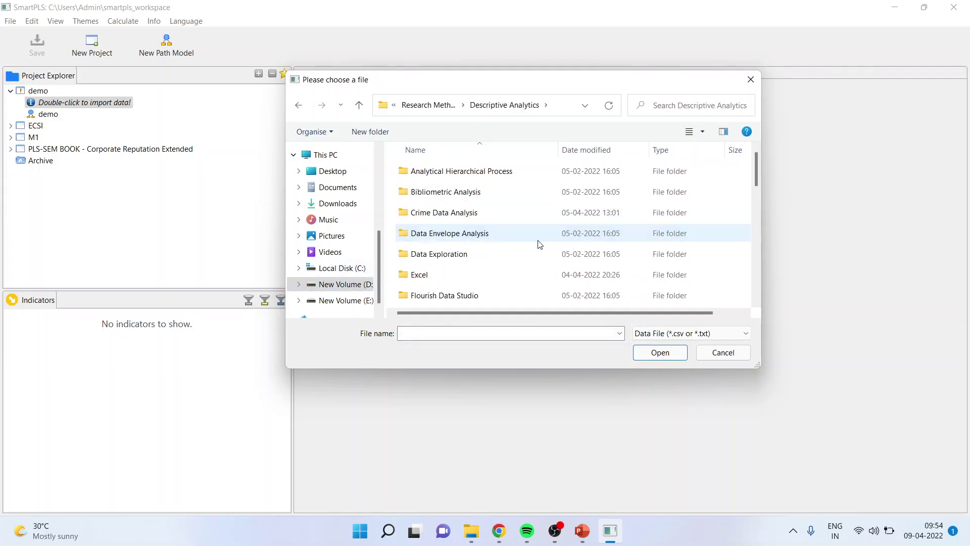
{"action": "scroll", "coordinate": [533, 253], "scroll_direction": "down", "scroll_amount": 5}
{"action": "scroll", "coordinate": [518, 277], "scroll_direction": "down", "scroll_amount": 2}
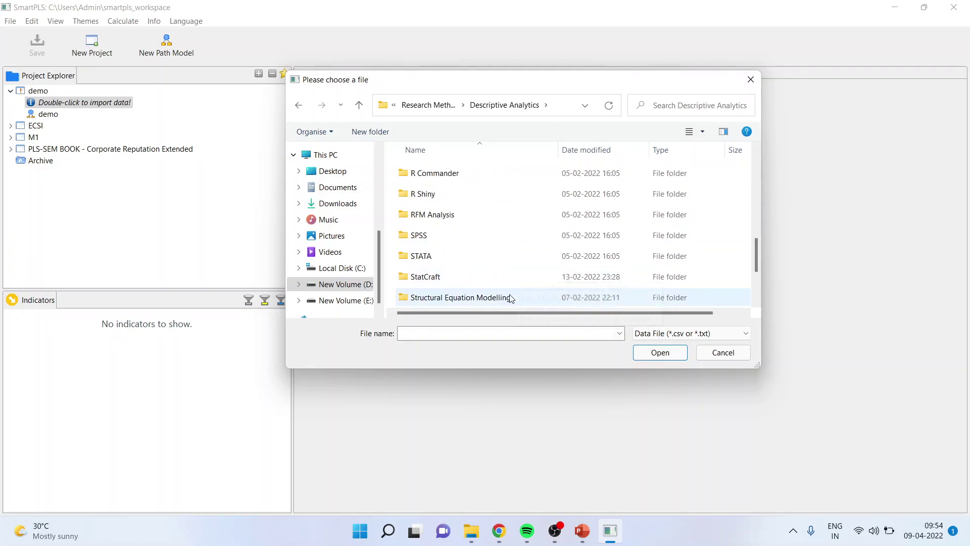
{"action": "double_click", "coordinate": [510, 298]}
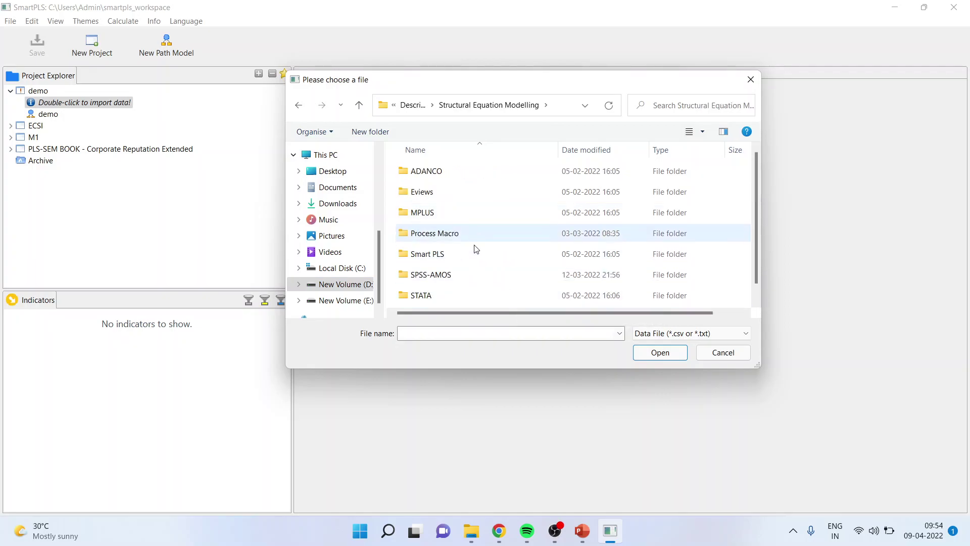
{"action": "double_click", "coordinate": [448, 255]}
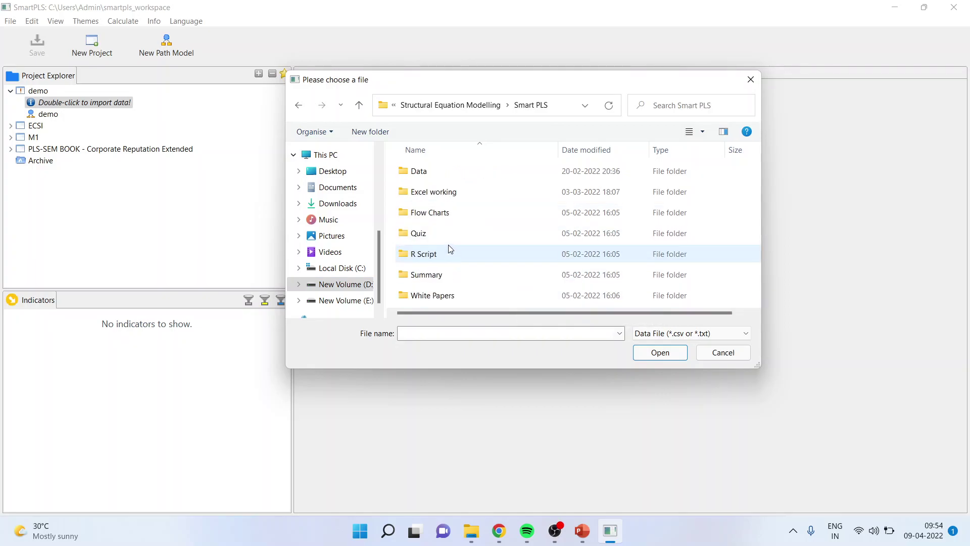
{"action": "double_click", "coordinate": [437, 177]}
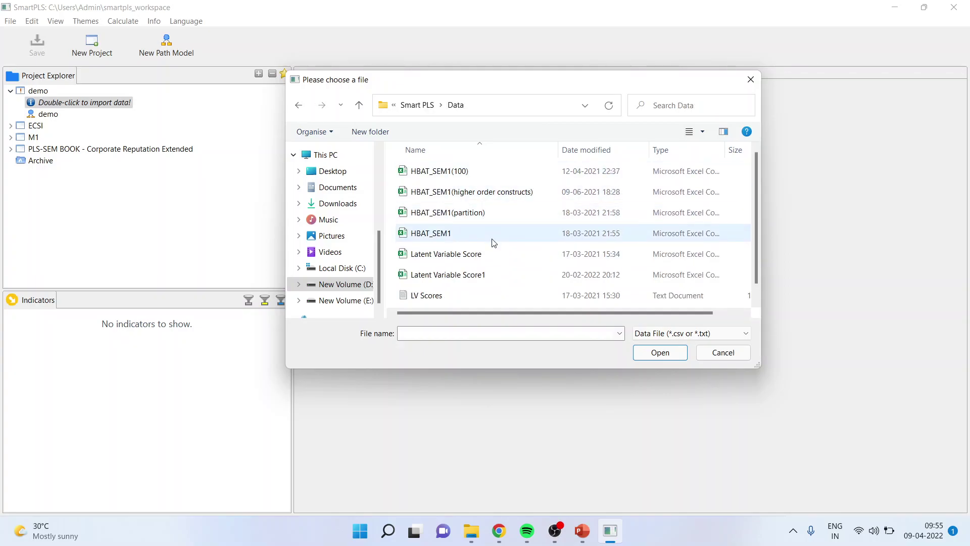
Step: Import HBAT_SEM1 as the project data, giving 400 records and 29 indicators
{"action": "scroll", "coordinate": [494, 243], "scroll_direction": "down", "scroll_amount": 1}
{"action": "scroll", "coordinate": [501, 257], "scroll_direction": "up", "scroll_amount": 1}
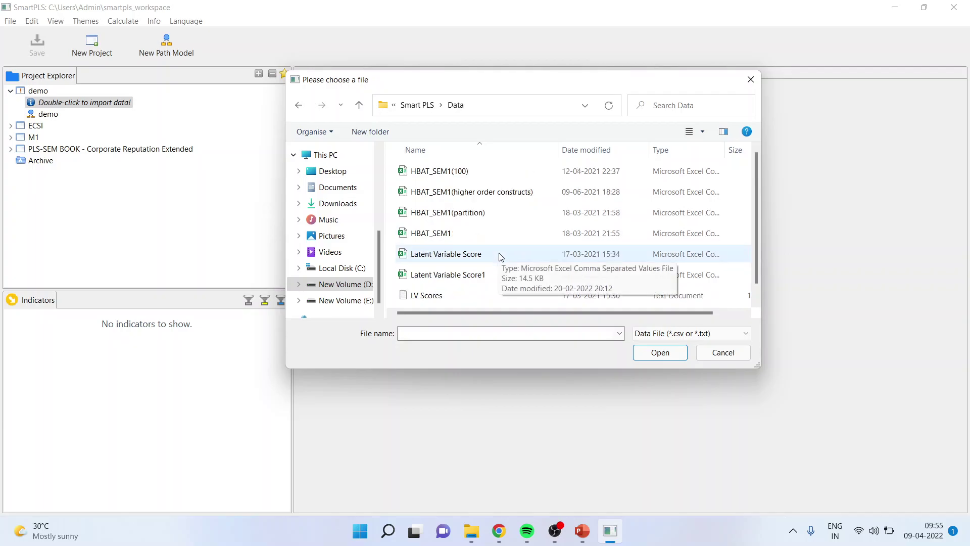
{"action": "left_click", "coordinate": [440, 233]}
{"action": "left_click", "coordinate": [653, 353]}
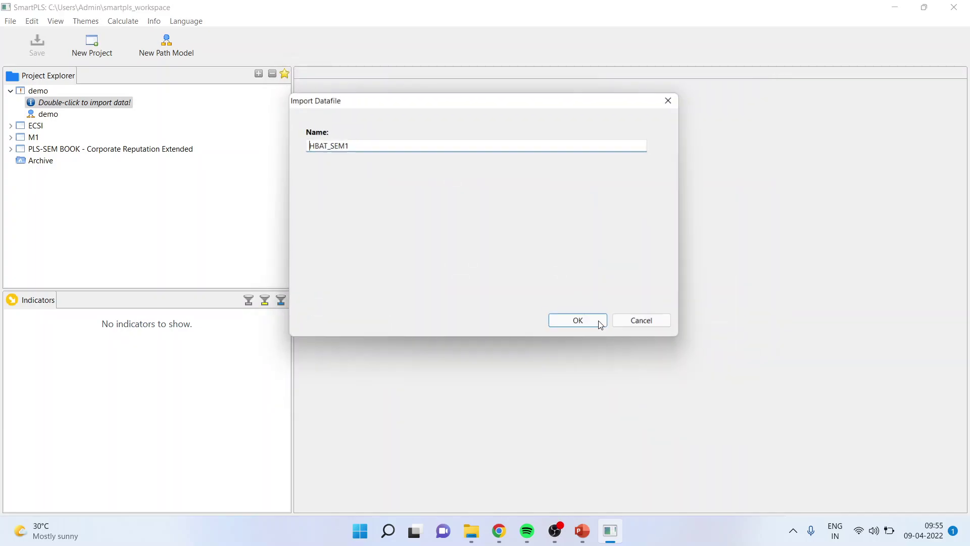
{"action": "left_click", "coordinate": [581, 325]}
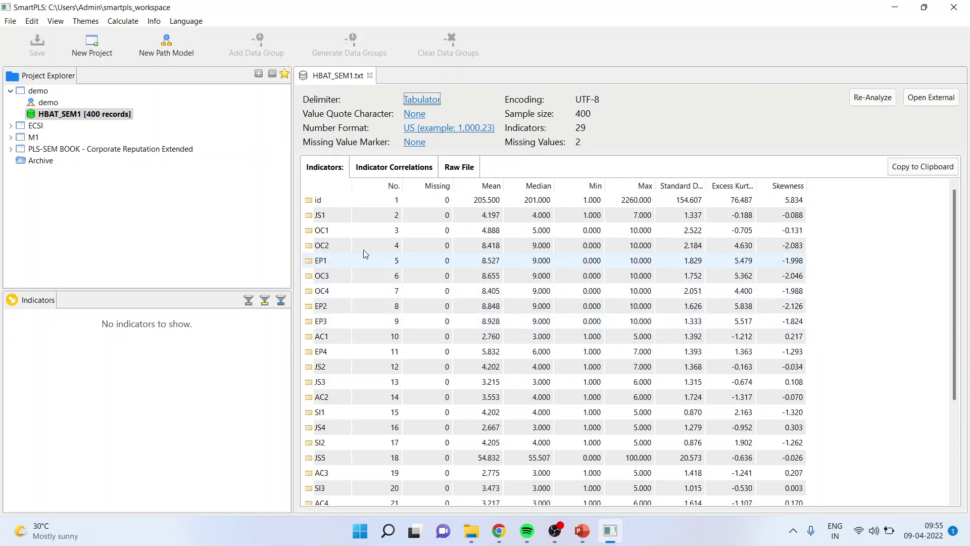
Step: Open the demo path model, list all indicators, and widen the drawing area
{"action": "double_click", "coordinate": [49, 102]}
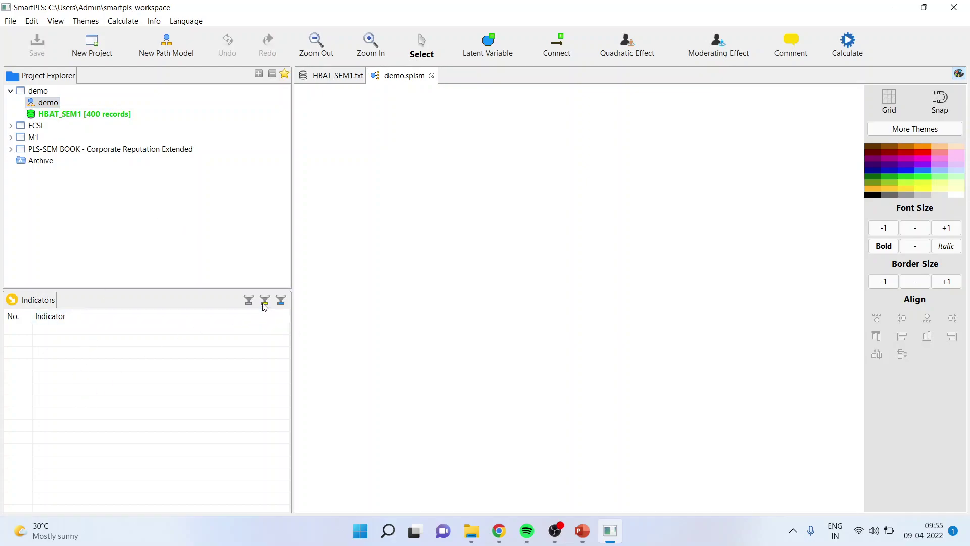
{"action": "left_click", "coordinate": [281, 301]}
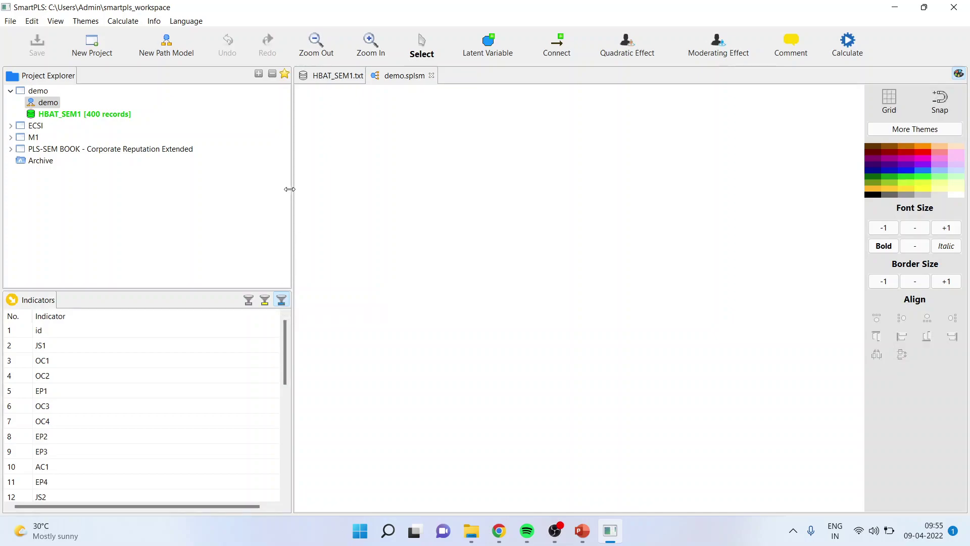
{"action": "left_click_drag", "start_coordinate": [293, 190], "coordinate": [266, 191]}
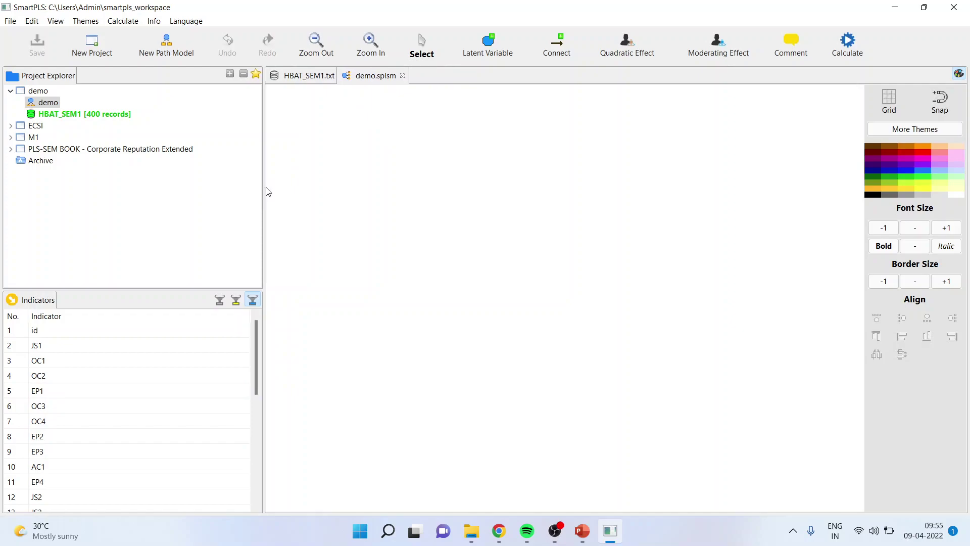
Step: Build a trial construct from JS1 and JS2, then select it
{"action": "left_click", "coordinate": [95, 350]}
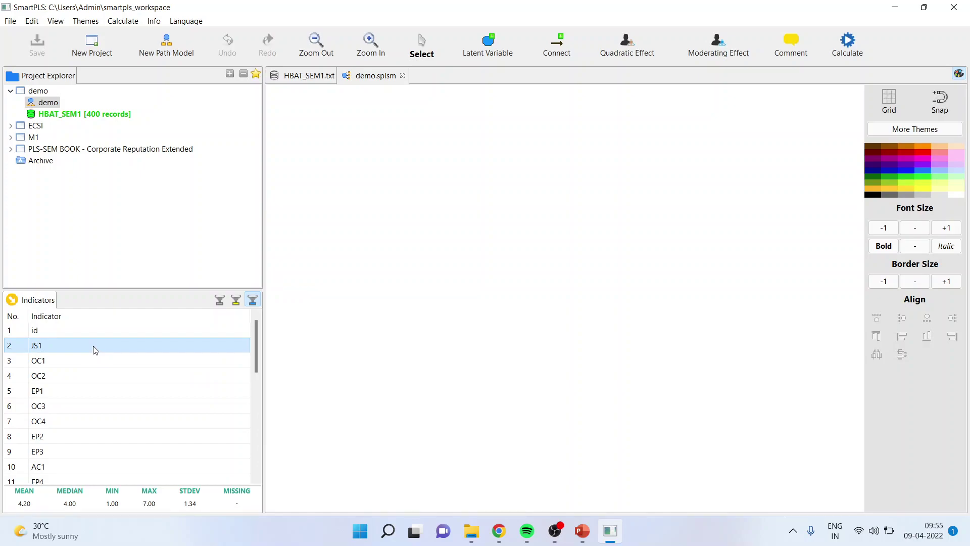
{"action": "left_click_drag", "start_coordinate": [74, 348], "coordinate": [347, 148]}
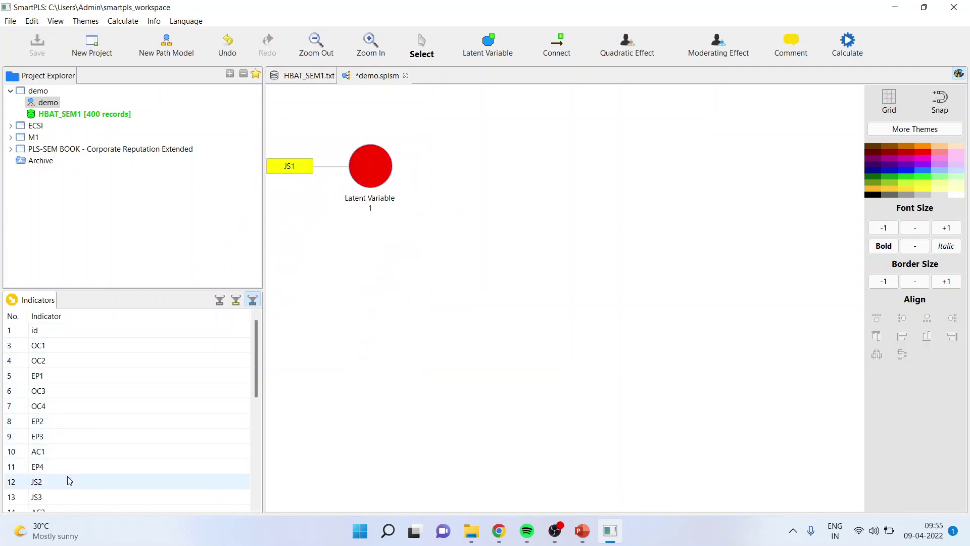
{"action": "left_click_drag", "start_coordinate": [69, 482], "coordinate": [368, 166]}
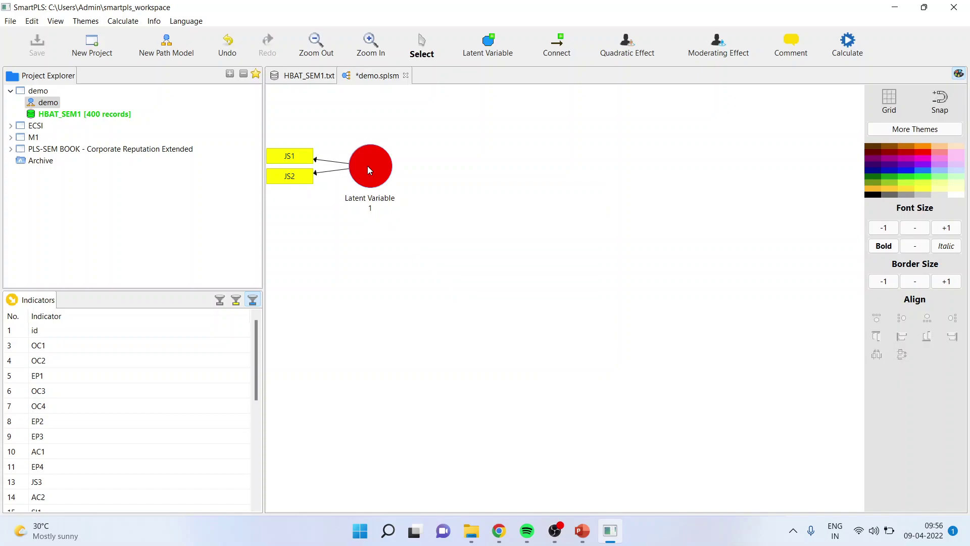
{"action": "left_click", "coordinate": [368, 166]}
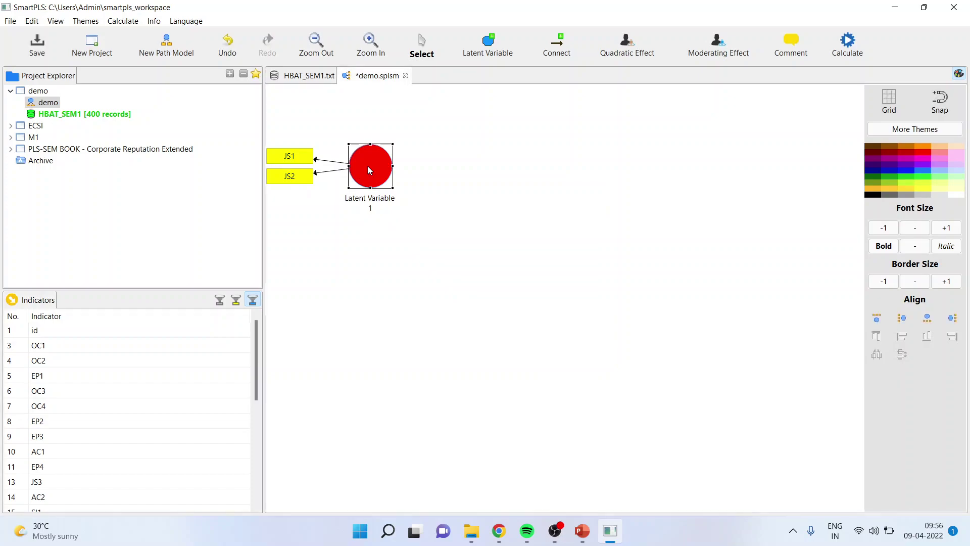
Step: Delete the trial construct and create Latent Variable 1 from JS1–JS4
{"action": "key", "text": "Delete"}
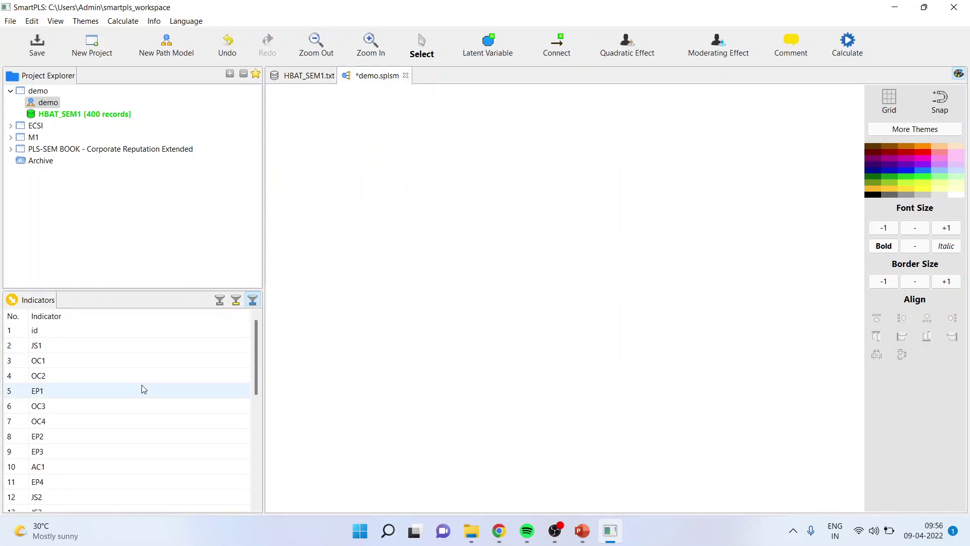
{"action": "left_click", "coordinate": [118, 349]}
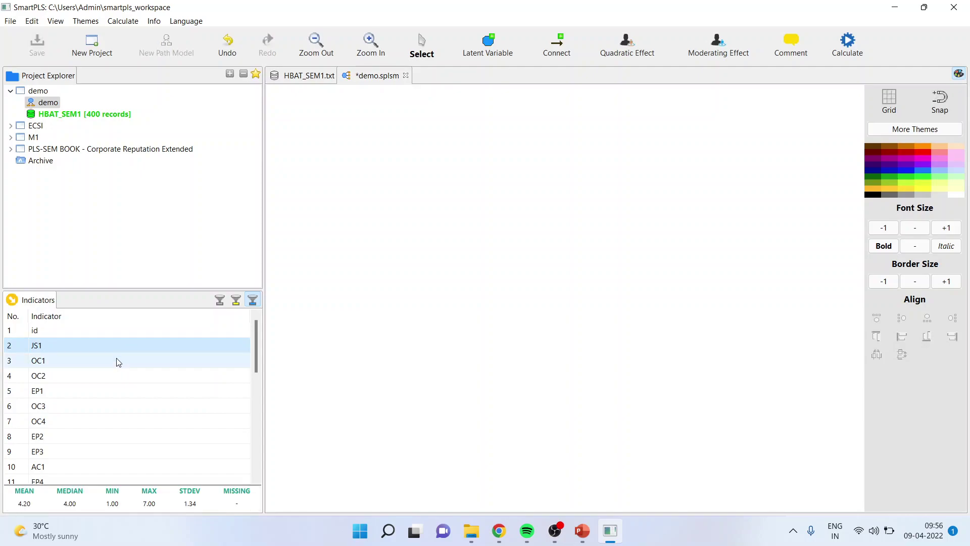
{"action": "left_click_drag", "start_coordinate": [255, 359], "coordinate": [256, 368]}
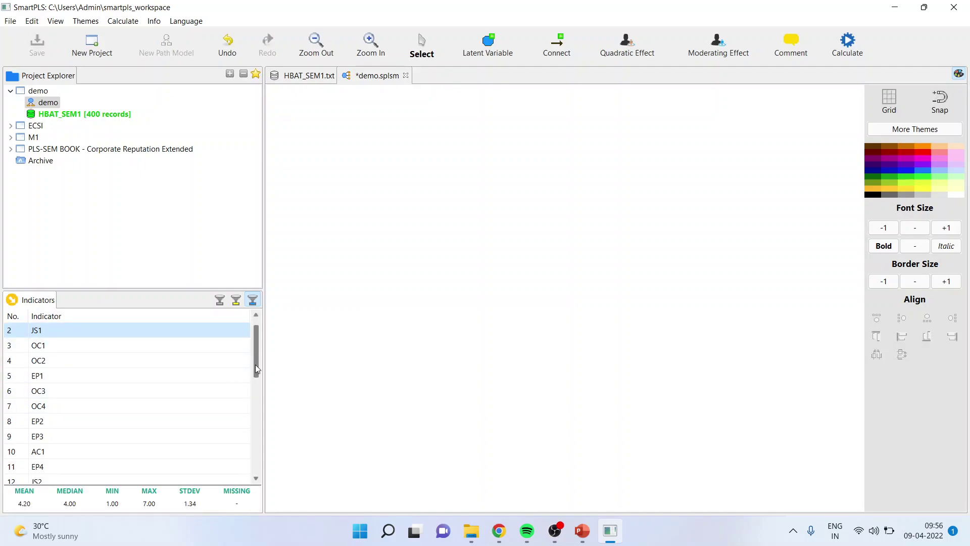
{"action": "left_click_drag", "start_coordinate": [256, 366], "coordinate": [255, 377]}
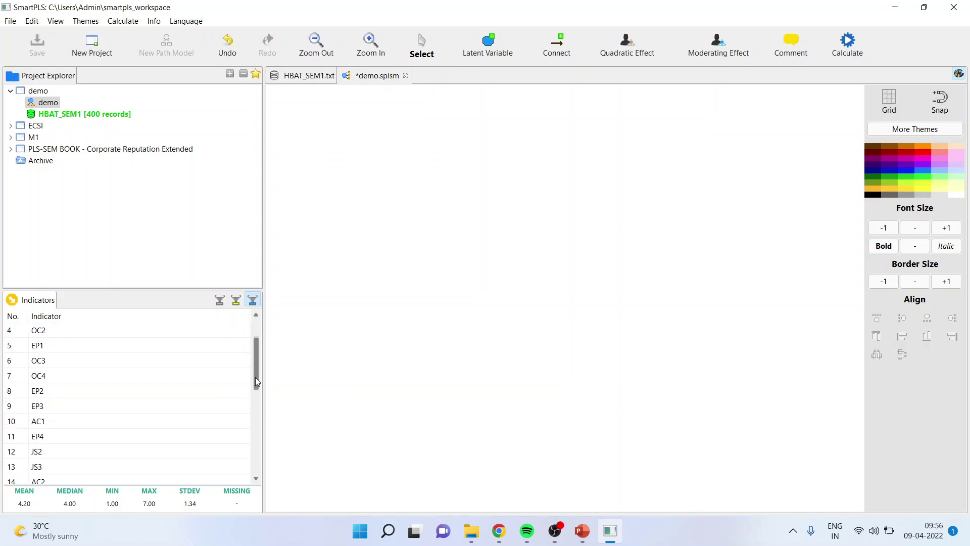
{"action": "left_click_drag", "start_coordinate": [132, 458], "coordinate": [119, 465]}
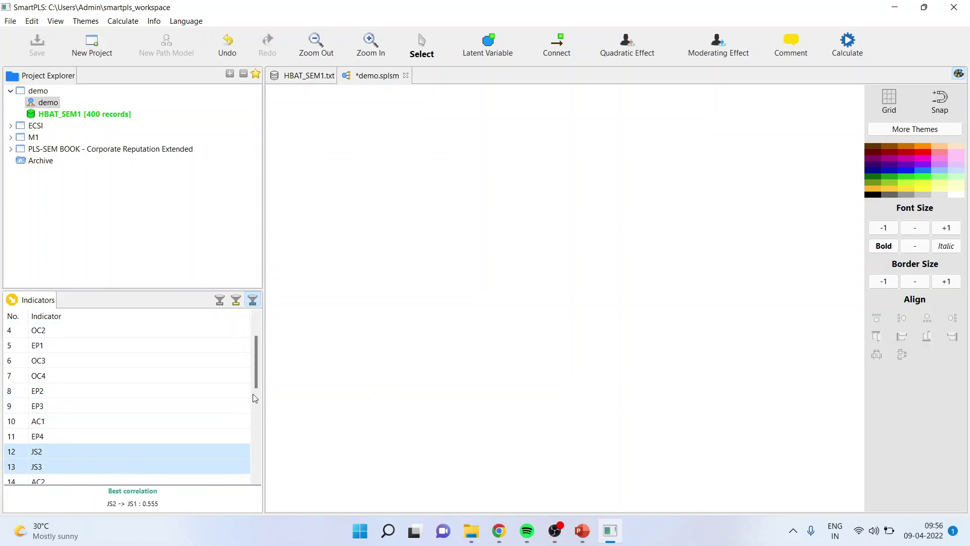
{"action": "left_click_drag", "start_coordinate": [257, 383], "coordinate": [254, 403]}
{"action": "left_click", "coordinate": [139, 454], "text": "ctrl"}
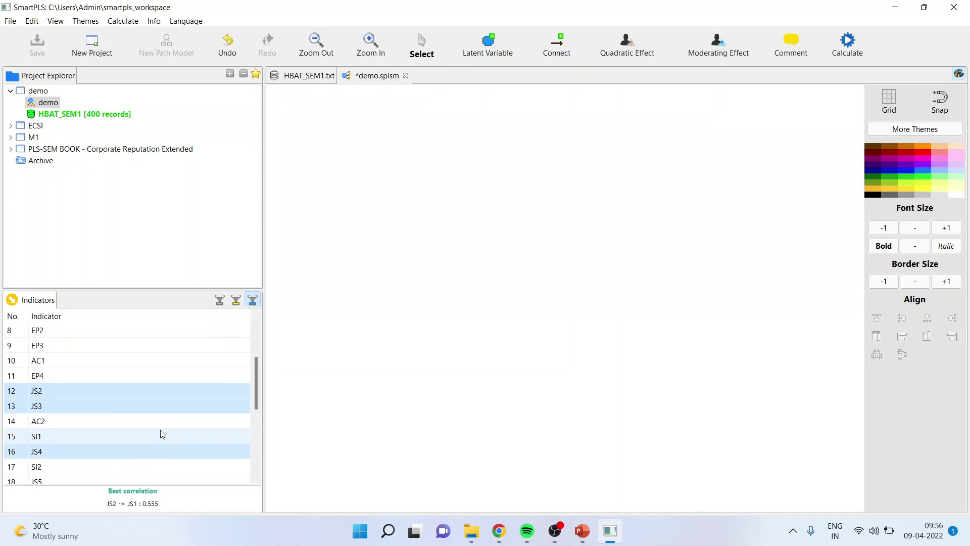
{"action": "left_click_drag", "start_coordinate": [147, 398], "coordinate": [357, 135]}
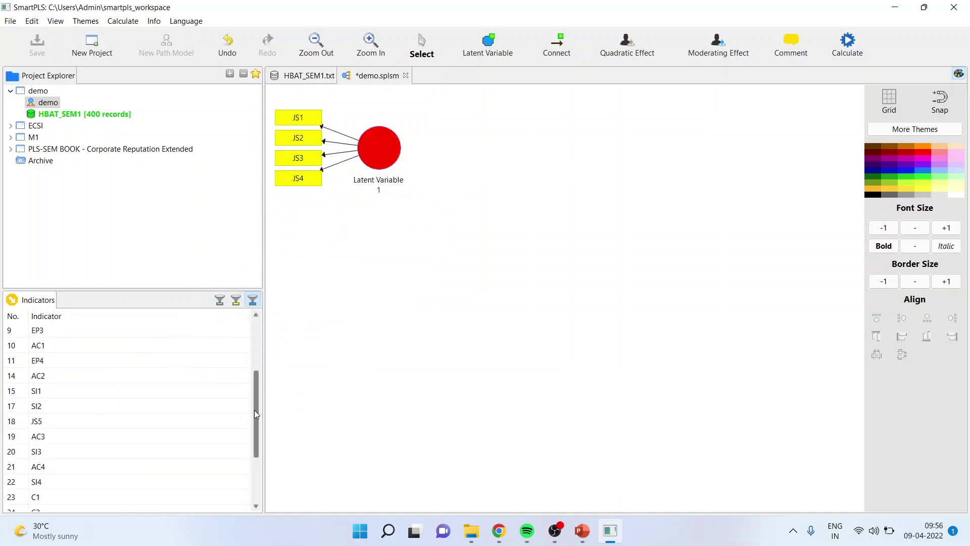
{"action": "left_click_drag", "start_coordinate": [255, 409], "coordinate": [258, 359]}
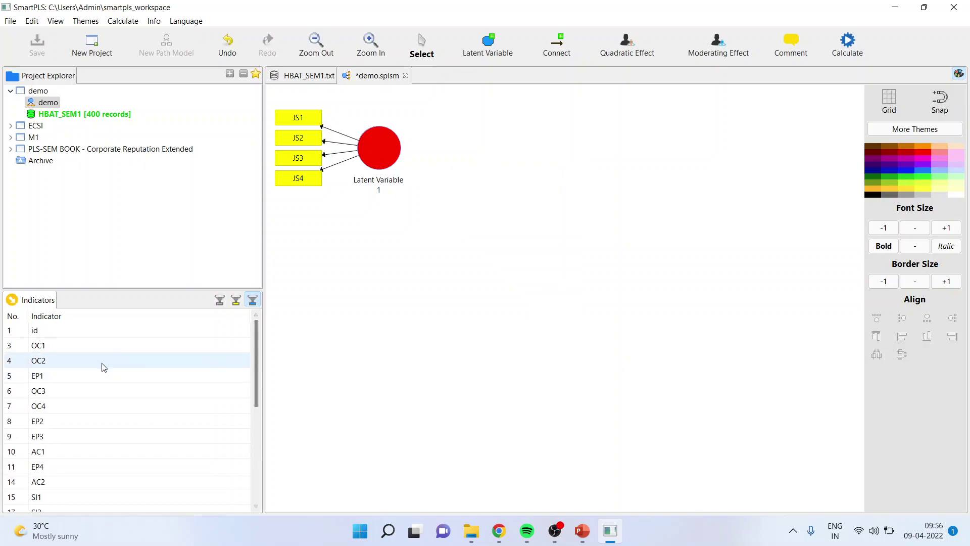
Step: Create Latent Variable 2 from OC1–OC4 below the first construct
{"action": "left_click_drag", "start_coordinate": [92, 350], "coordinate": [83, 362]}
{"action": "left_click", "coordinate": [84, 392], "text": "ctrl"}
{"action": "left_click", "coordinate": [87, 406], "text": "ctrl"}
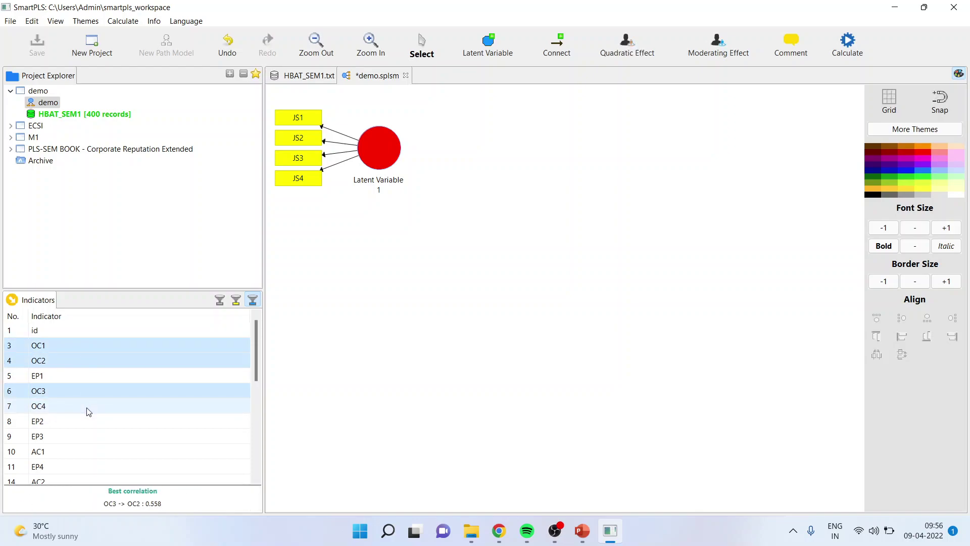
{"action": "left_click_drag", "start_coordinate": [86, 347], "coordinate": [347, 231]}
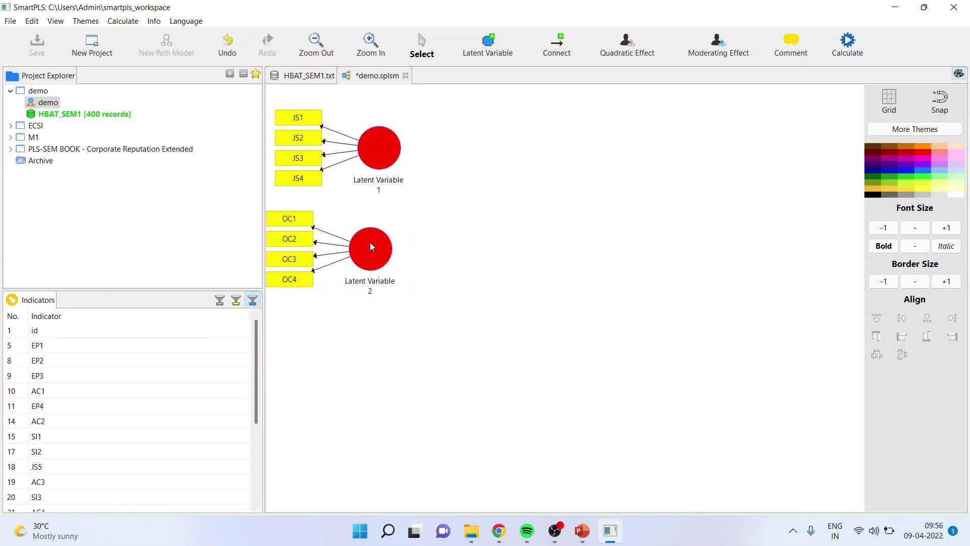
{"action": "left_click", "coordinate": [374, 241]}
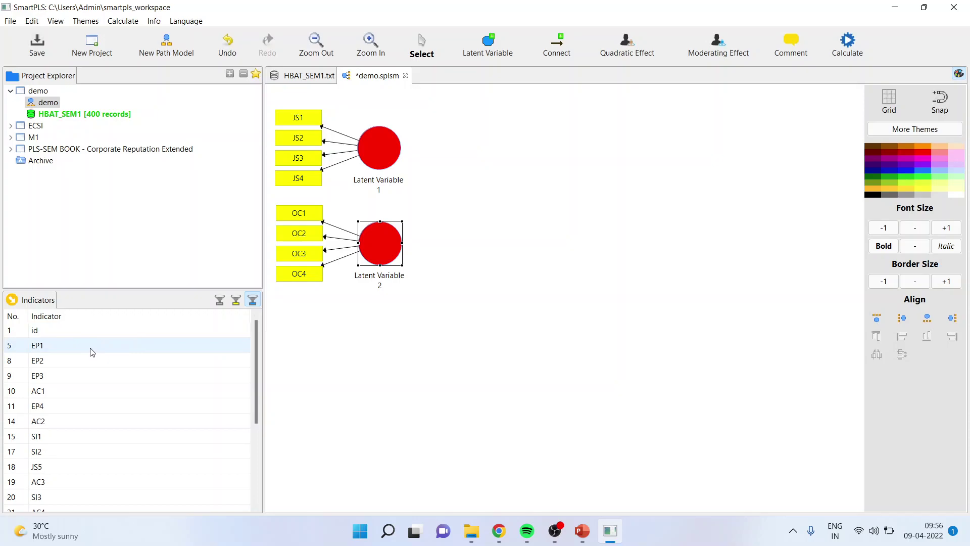
Step: Create Latent Variable 3 from indicators EP1–EP4 below the others
{"action": "left_click_drag", "start_coordinate": [92, 352], "coordinate": [83, 389]}
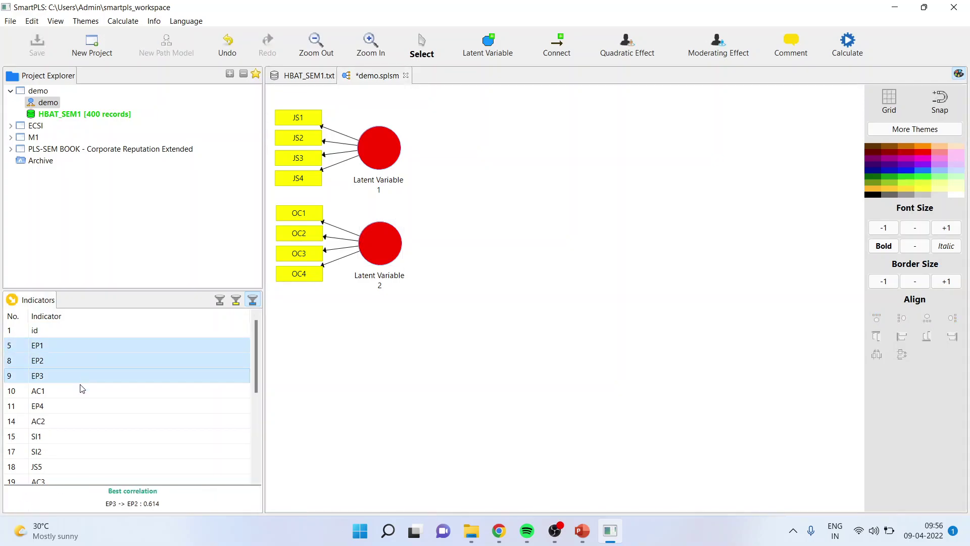
{"action": "left_click", "coordinate": [80, 407], "text": "ctrl"}
{"action": "left_click_drag", "start_coordinate": [99, 344], "coordinate": [354, 323]}
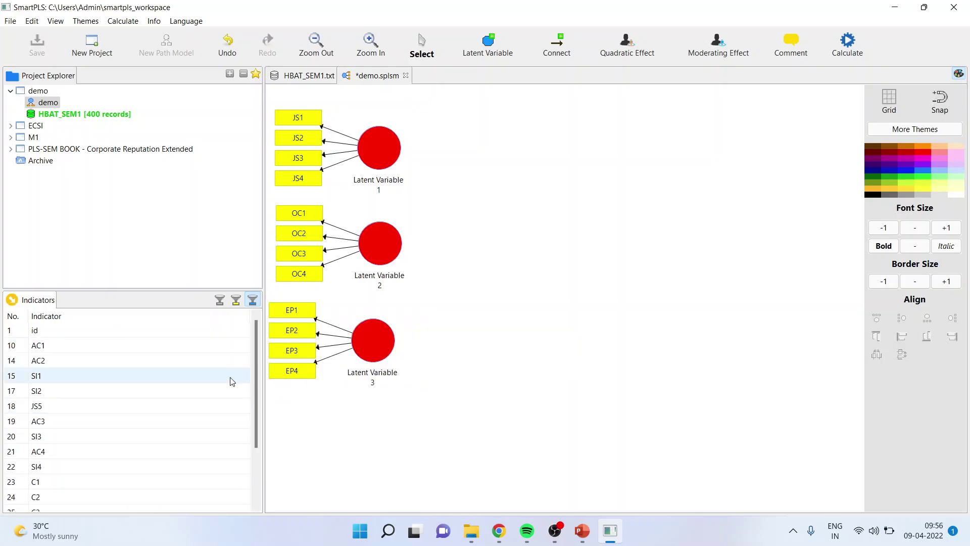
Step: Add Latent Variable 4 from AC1–AC4 below it and line up Latent Variable 3
{"action": "left_click", "coordinate": [91, 347]}
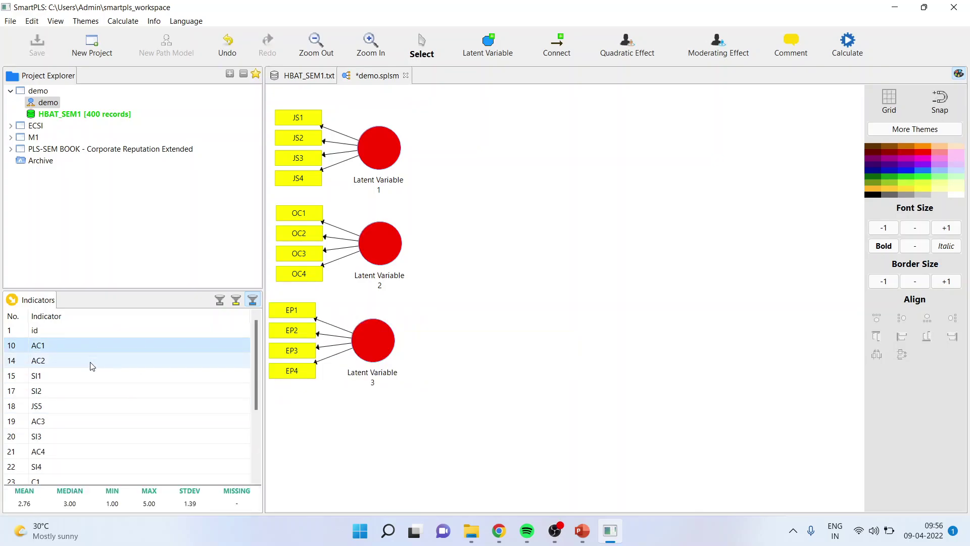
{"action": "left_click", "coordinate": [93, 360], "text": "ctrl"}
{"action": "left_click", "coordinate": [86, 421], "text": "ctrl"}
{"action": "left_click", "coordinate": [87, 452], "text": "ctrl"}
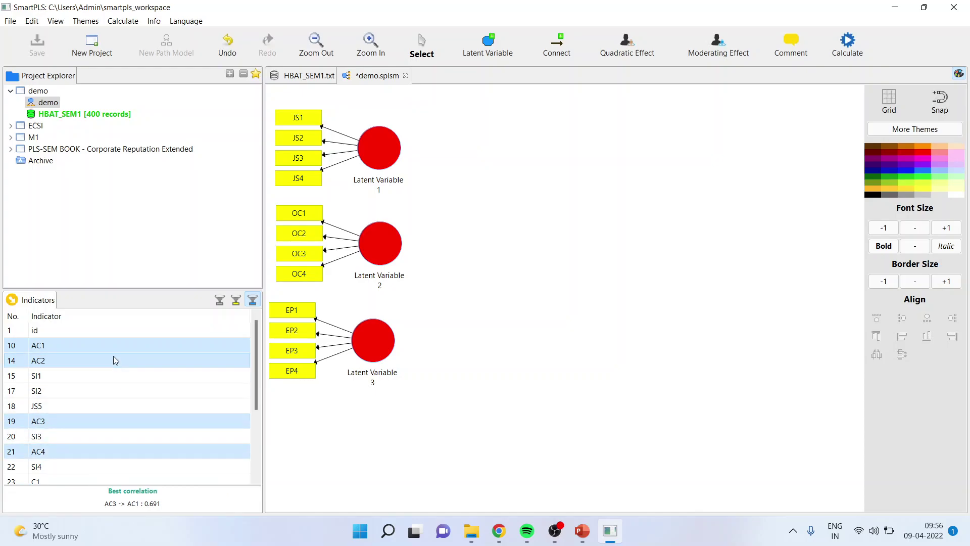
{"action": "left_click_drag", "start_coordinate": [113, 347], "coordinate": [346, 398]}
{"action": "left_click_drag", "start_coordinate": [348, 398], "coordinate": [380, 423]}
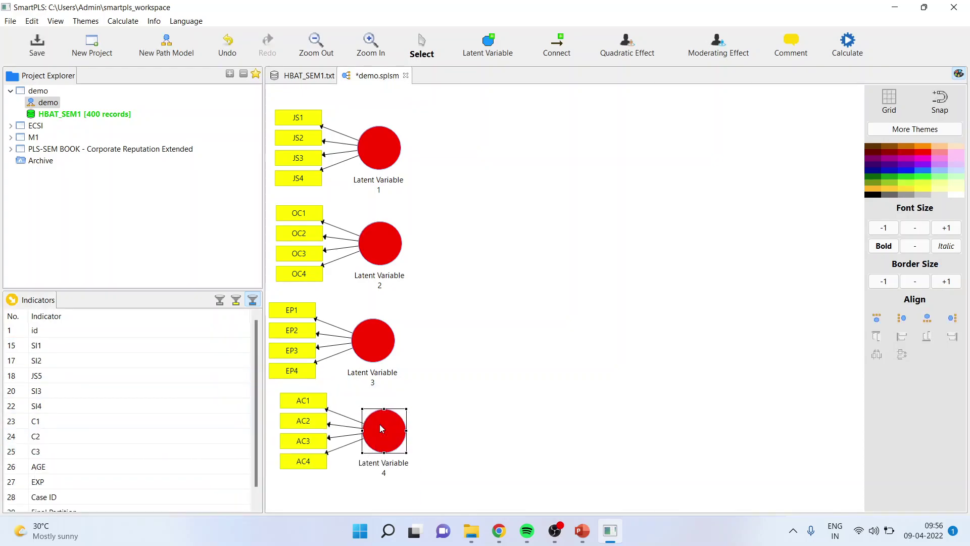
{"action": "left_click_drag", "start_coordinate": [368, 334], "coordinate": [379, 333]}
{"action": "mouse_move", "coordinate": [389, 247]}
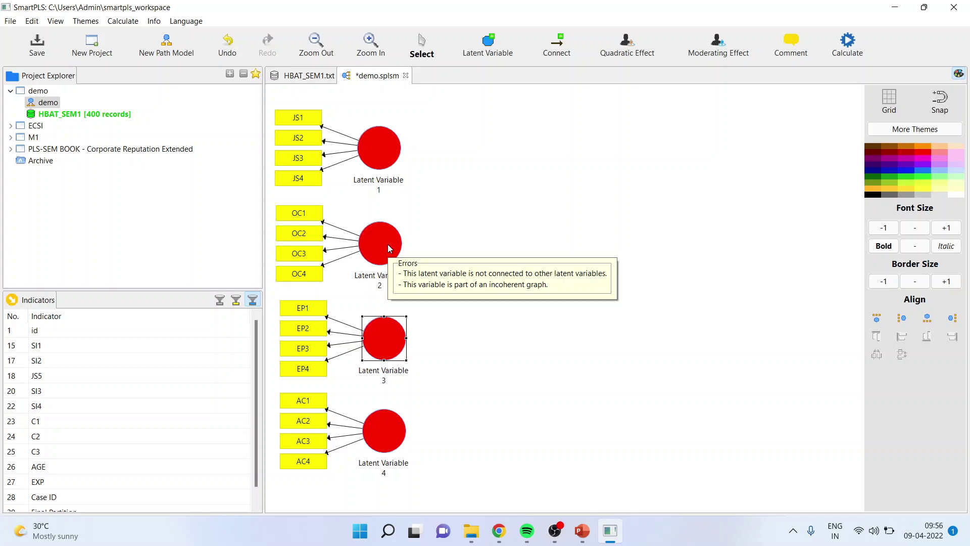
Step: Create Latent Variable 5 from SI1–SI4 to the right of the other constructs
{"action": "left_click", "coordinate": [60, 347]}
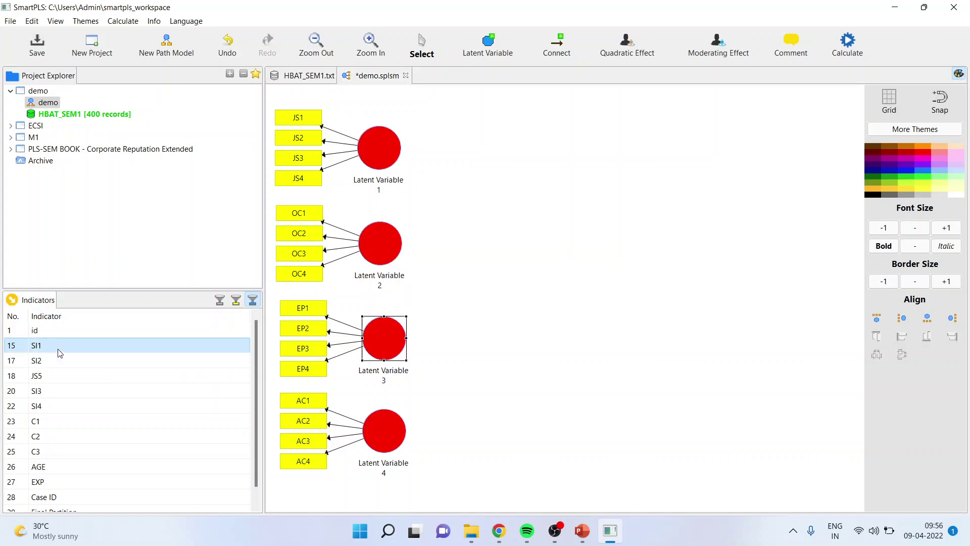
{"action": "left_click", "coordinate": [59, 360], "text": "ctrl"}
{"action": "left_click", "coordinate": [65, 392], "text": "ctrl"}
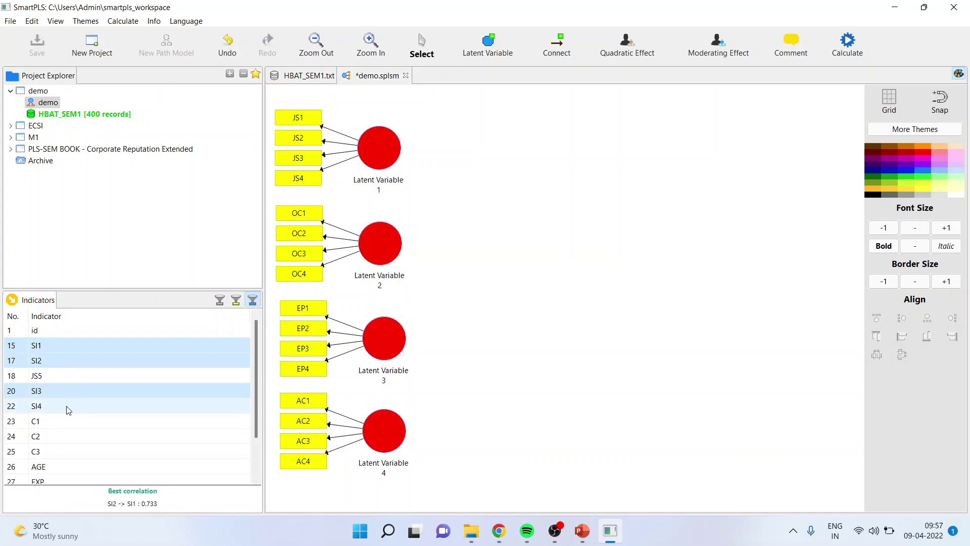
{"action": "left_click", "coordinate": [64, 406], "text": "ctrl"}
{"action": "left_click_drag", "start_coordinate": [80, 350], "coordinate": [625, 246]}
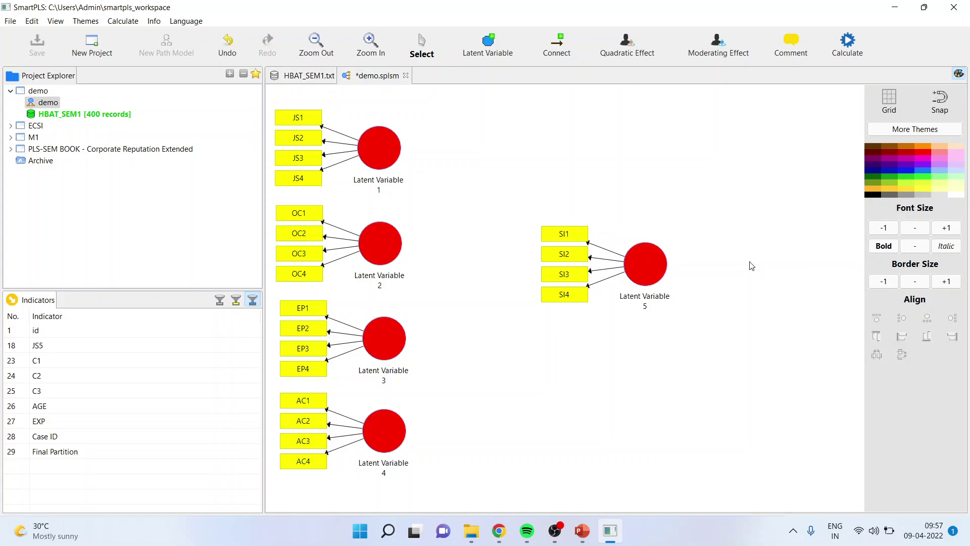
Step: Align Latent Variable 5's SI indicators to its right side
{"action": "left_click", "coordinate": [649, 263]}
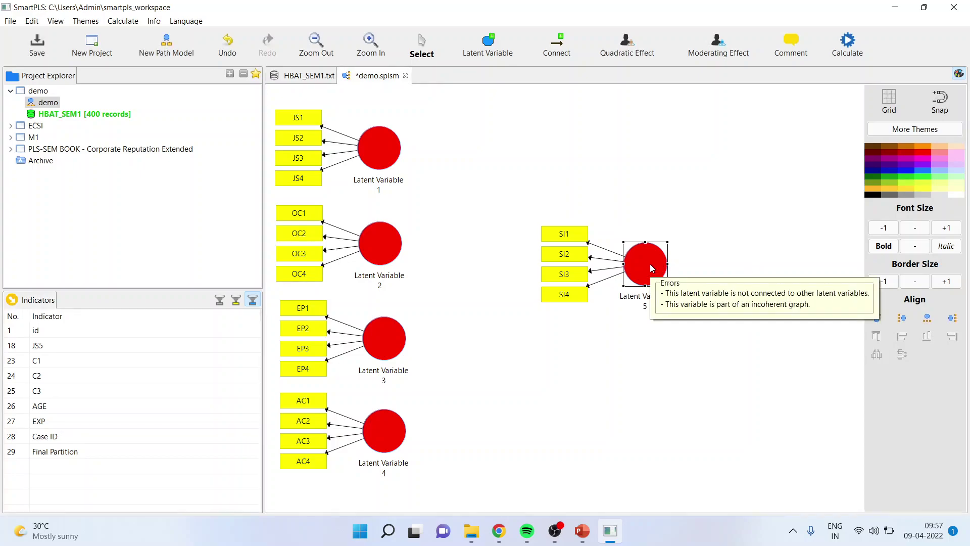
{"action": "left_click", "coordinate": [956, 322]}
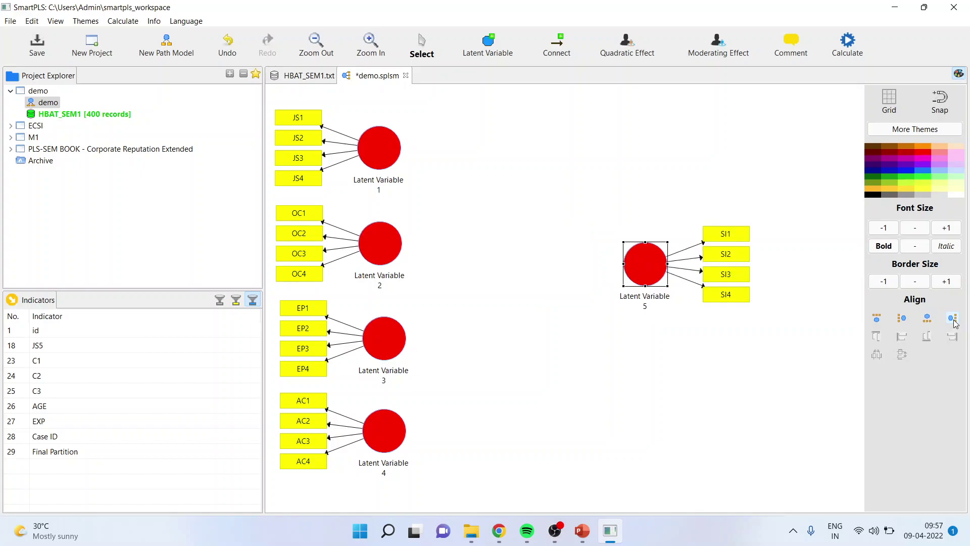
{"action": "left_click", "coordinate": [921, 320]}
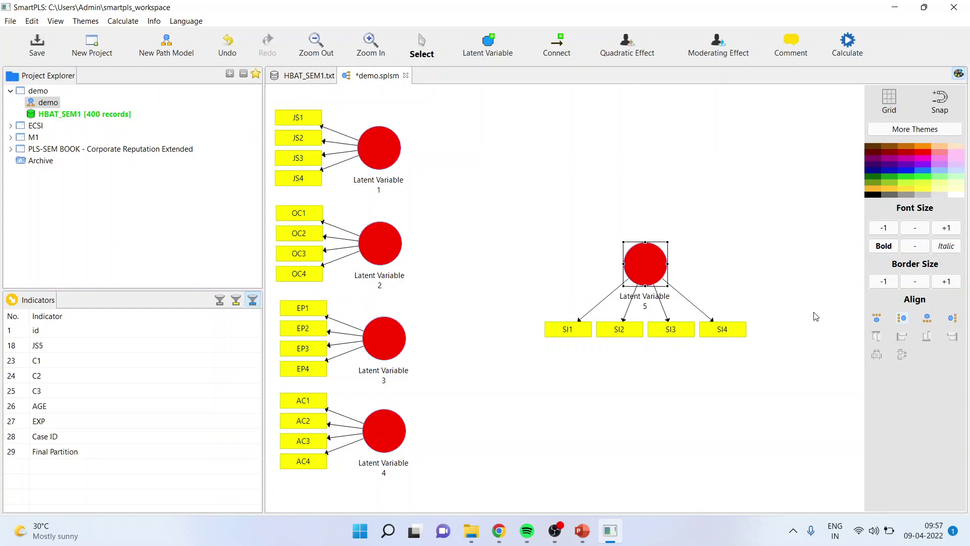
{"action": "right_click", "coordinate": [653, 274]}
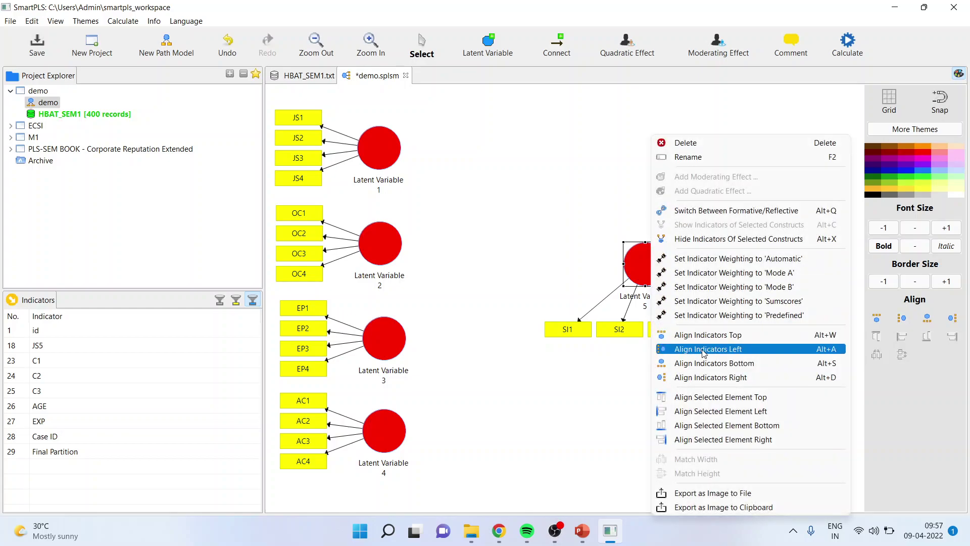
{"action": "left_click", "coordinate": [707, 377]}
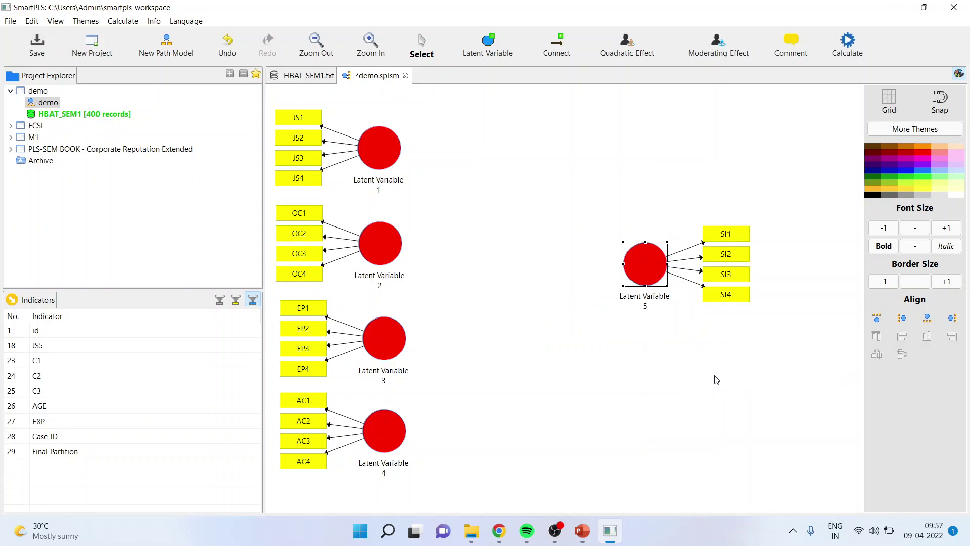
Step: Rename Latent Variable 1 to 'Job Satisfaction'
{"action": "left_click", "coordinate": [387, 149]}
{"action": "right_click", "coordinate": [388, 151]}
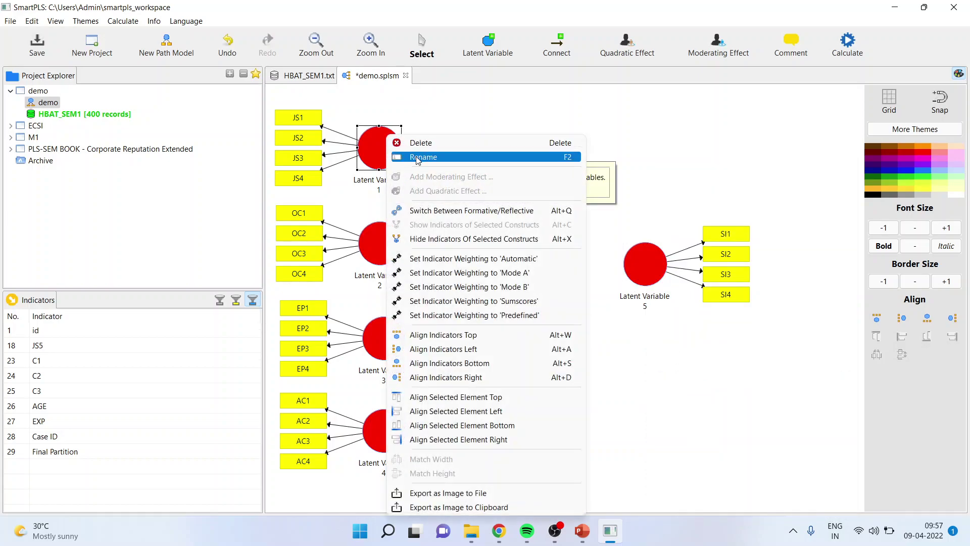
{"action": "left_click", "coordinate": [424, 157]}
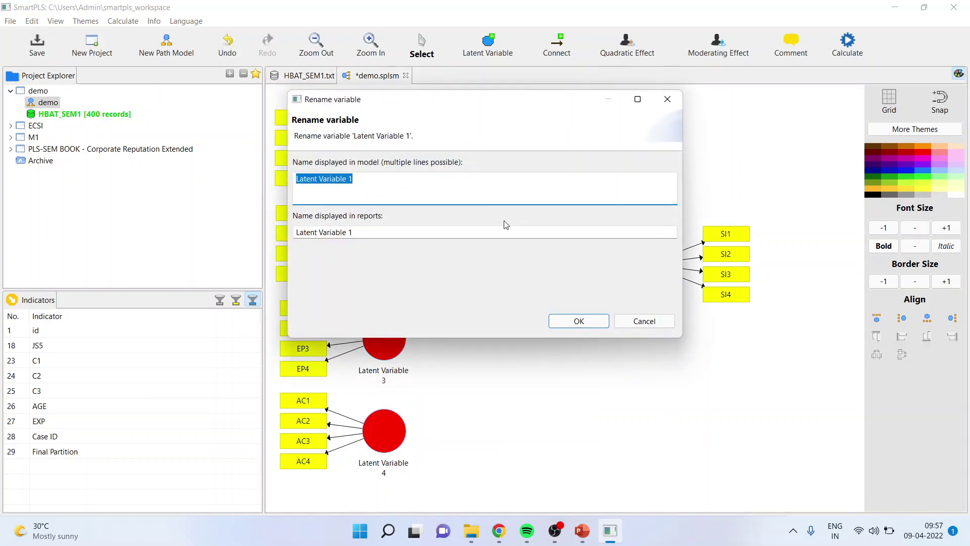
{"action": "left_click_drag", "start_coordinate": [429, 104], "coordinate": [549, 117]}
{"action": "type", "text": "Jo"}
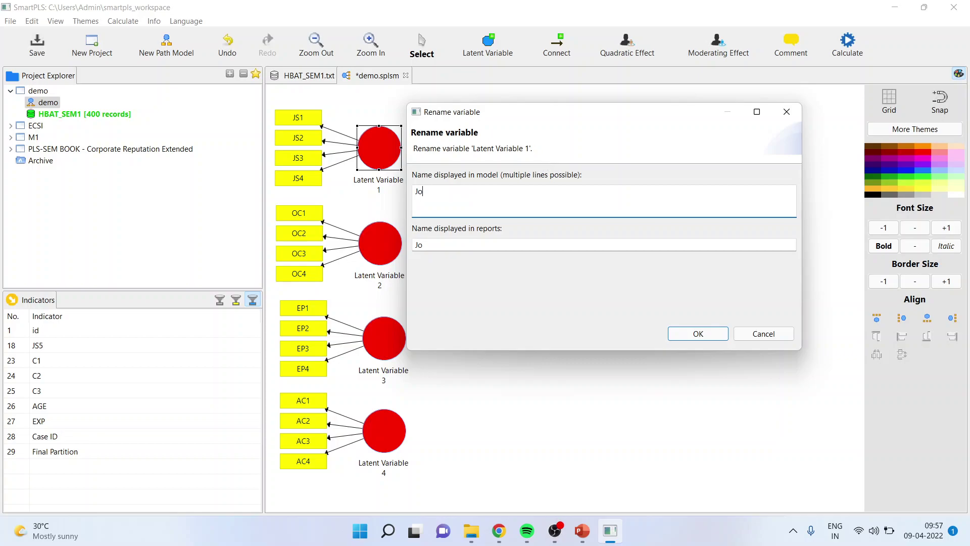
{"action": "type", "text": "b Satisfaction"}
{"action": "left_click", "coordinate": [698, 334]}
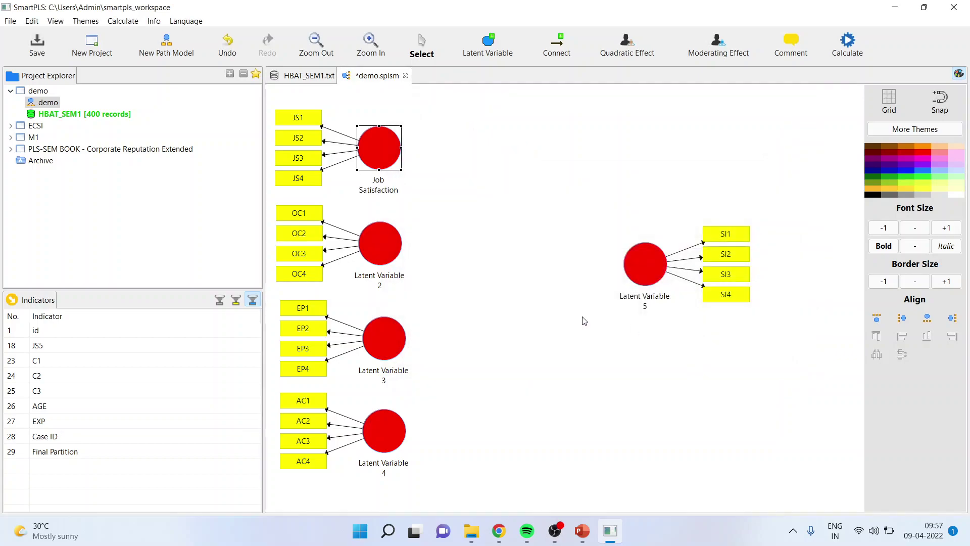
Step: Rename Latent Variable 2 to 'Organizational Commitment'
{"action": "right_click", "coordinate": [383, 245]}
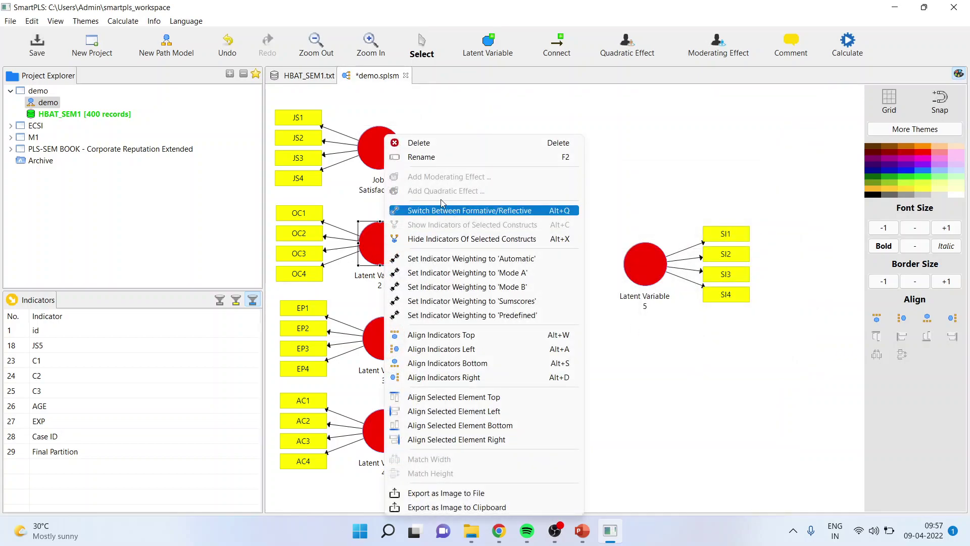
{"action": "left_click", "coordinate": [421, 157]}
{"action": "type", "text": "O"}
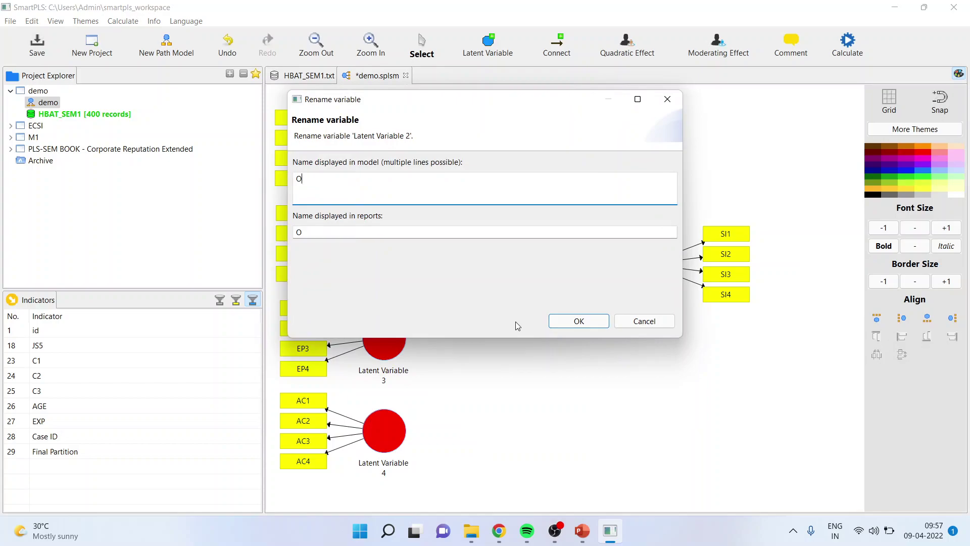
{"action": "type", "text": "rganizational Commitment"}
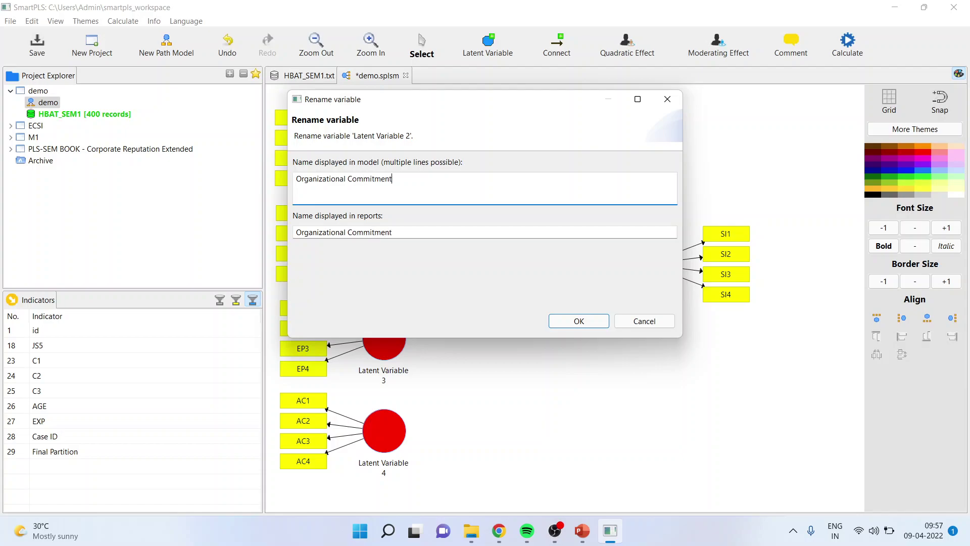
{"action": "left_click", "coordinate": [579, 321]}
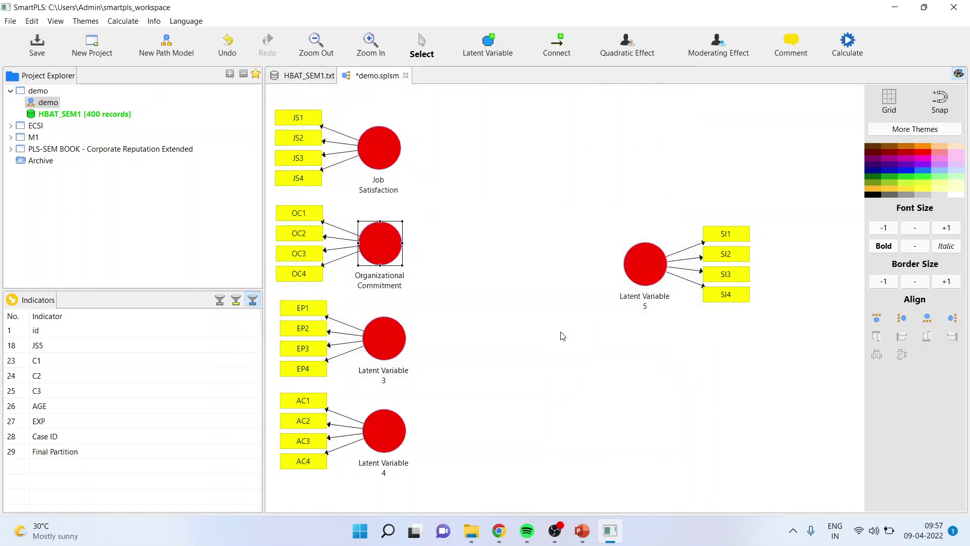
Step: Rename Latent Variable 3 to 'Environmental Perception'
{"action": "left_click", "coordinate": [394, 351]}
{"action": "right_click", "coordinate": [395, 352]}
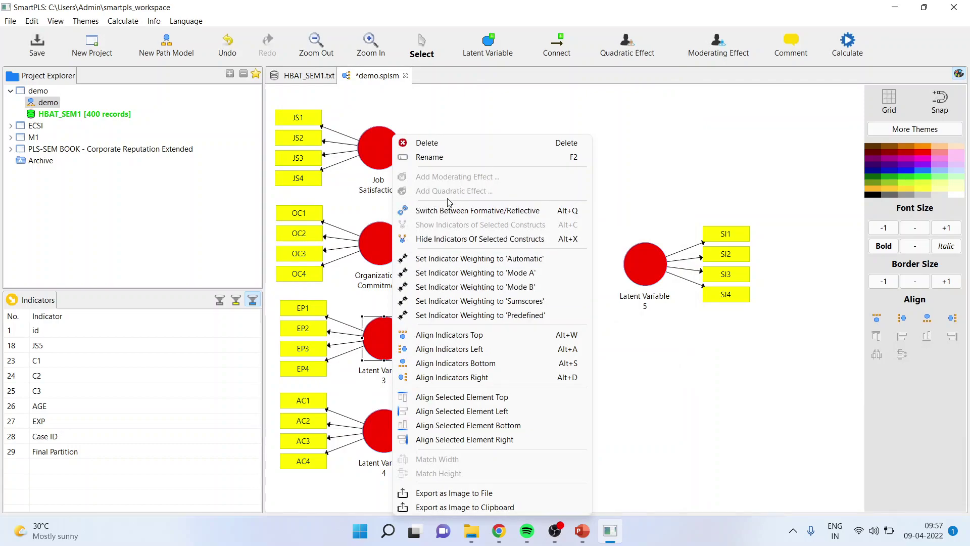
{"action": "left_click", "coordinate": [444, 156]}
{"action": "type", "text": "Environ"}
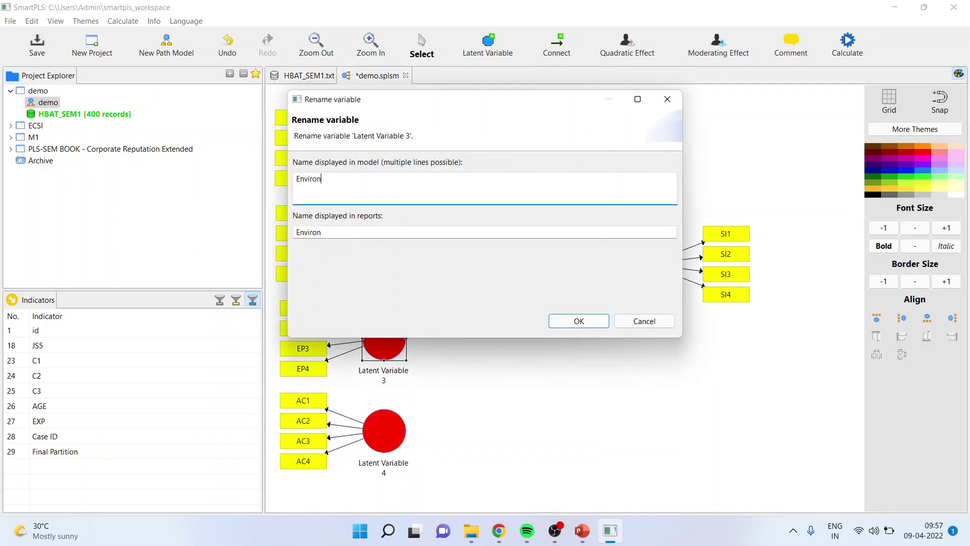
{"action": "type", "text": "mental Perception"}
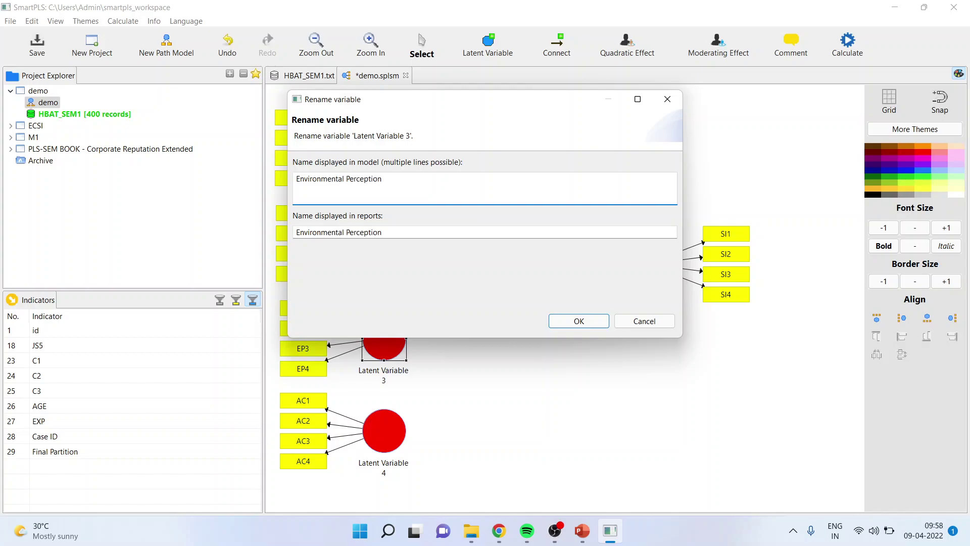
{"action": "left_click", "coordinate": [590, 324]}
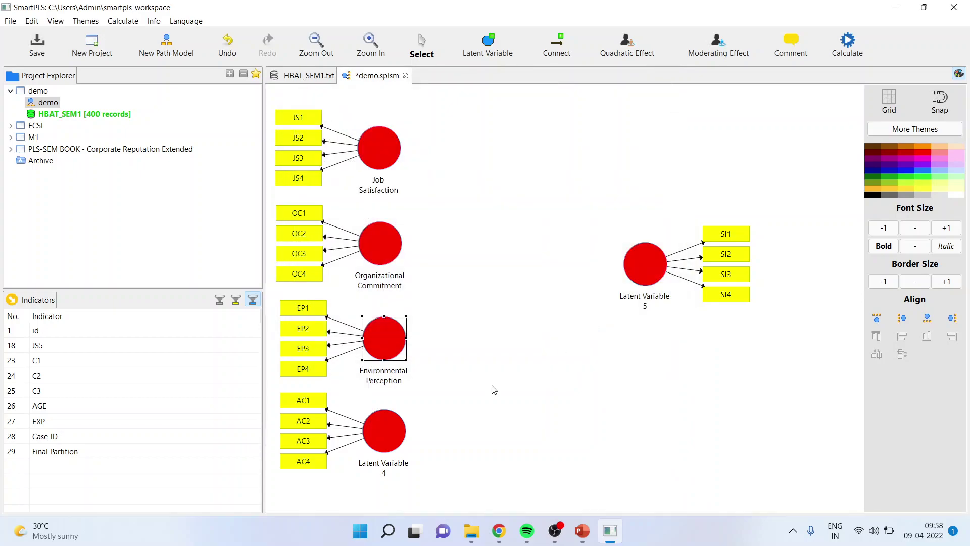
Step: Rename Latent Variable 4 to 'Co-workers'
{"action": "right_click", "coordinate": [389, 431]}
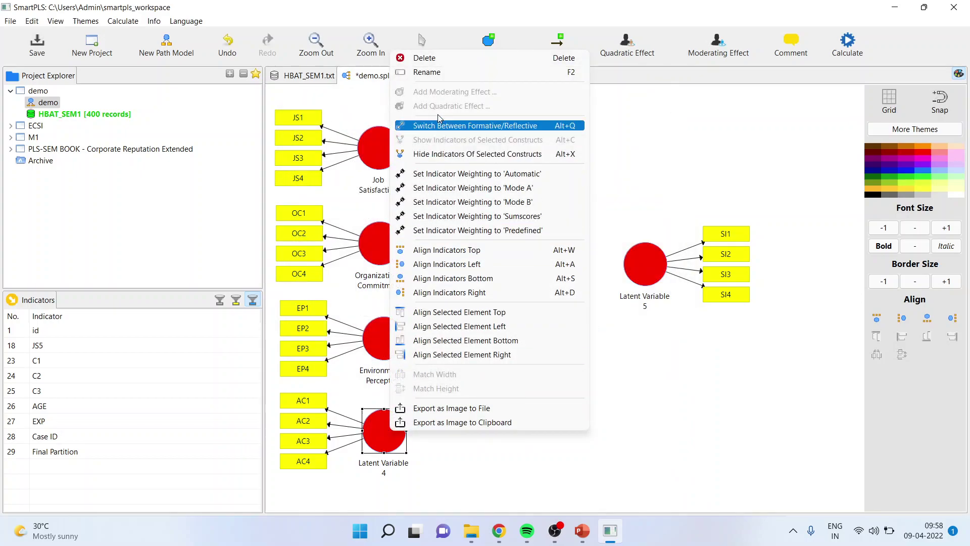
{"action": "left_click", "coordinate": [437, 72]}
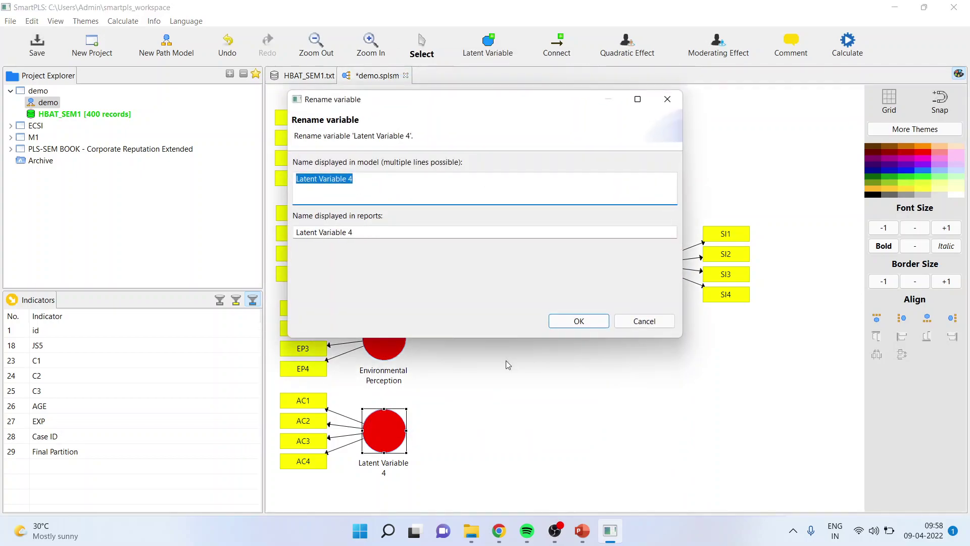
{"action": "type", "text": "Co-work"}
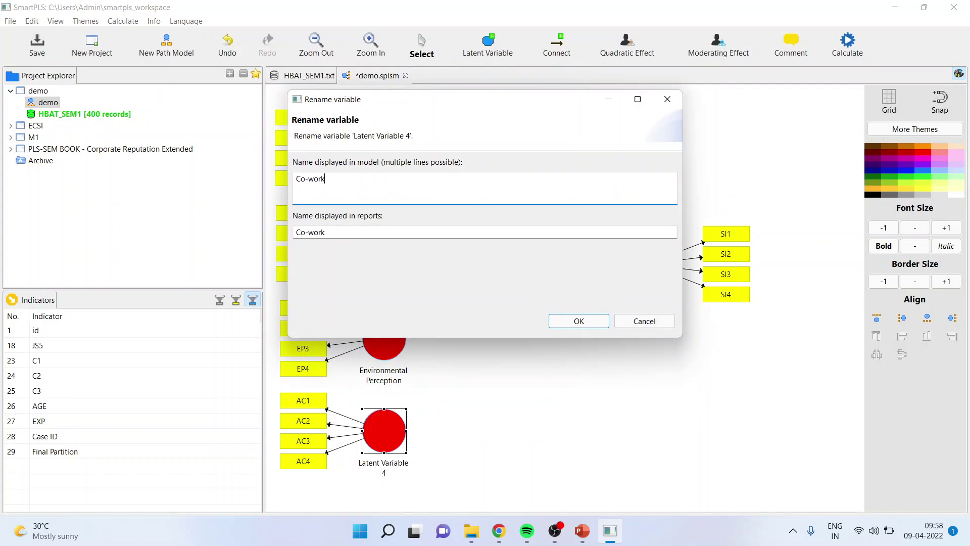
{"action": "type", "text": "ers"}
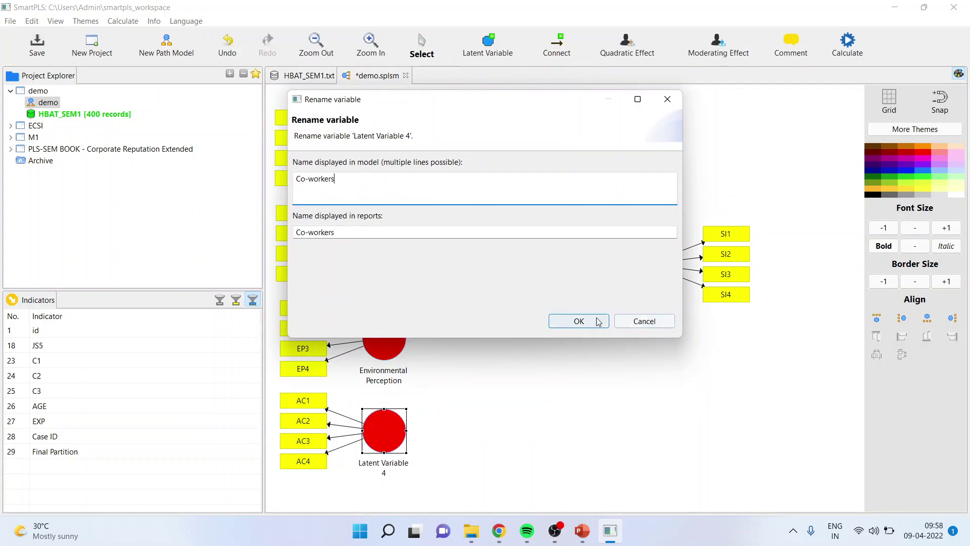
{"action": "left_click", "coordinate": [598, 321]}
Step: Rename Latent Variable 5 to 'Staying Intention'
{"action": "left_click", "coordinate": [648, 268]}
{"action": "right_click", "coordinate": [648, 268]}
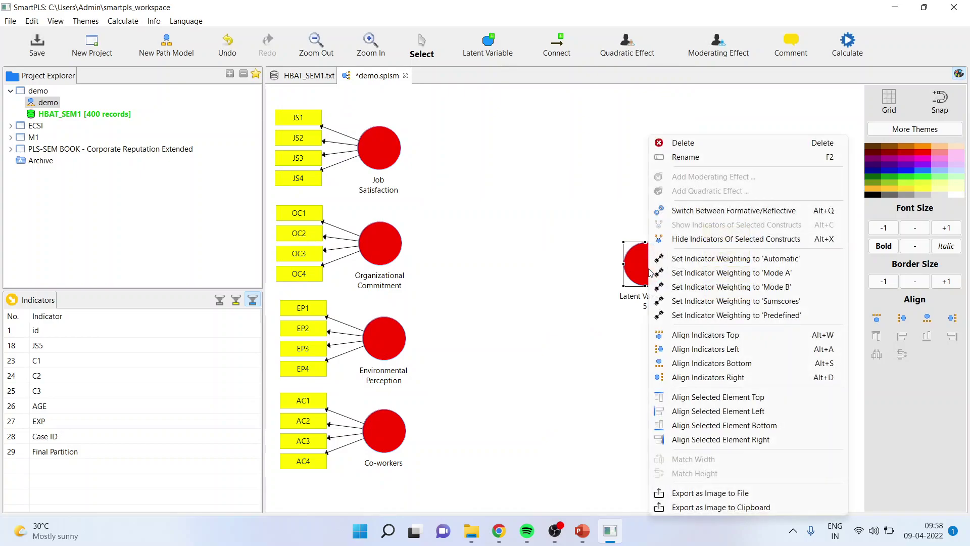
{"action": "left_click", "coordinate": [682, 157]}
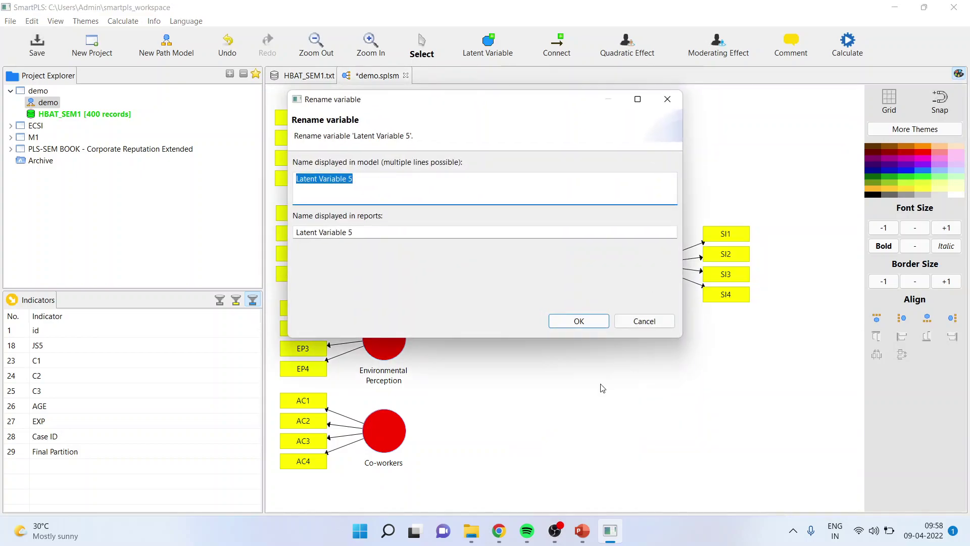
{"action": "type", "text": "Staying"}
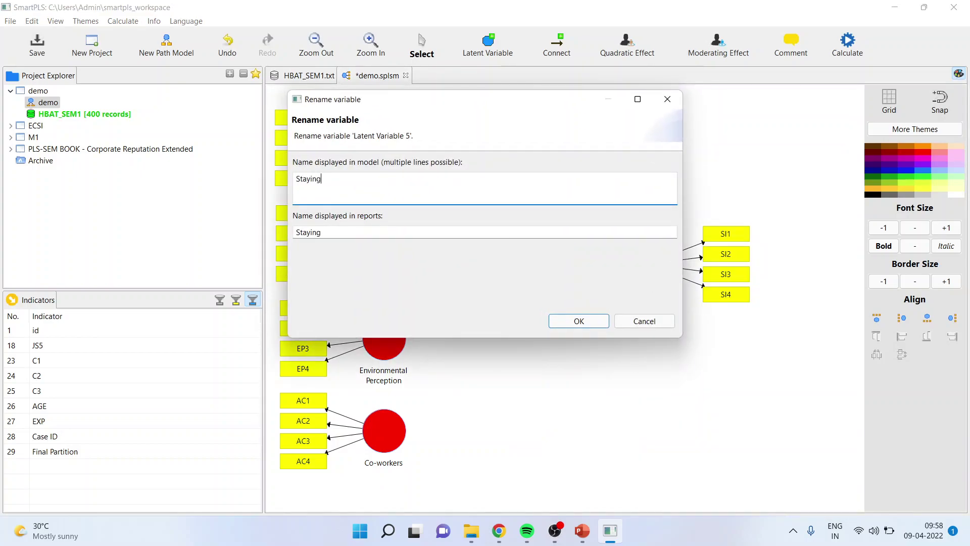
{"action": "type", "text": " Intention"}
{"action": "left_click", "coordinate": [576, 321]}
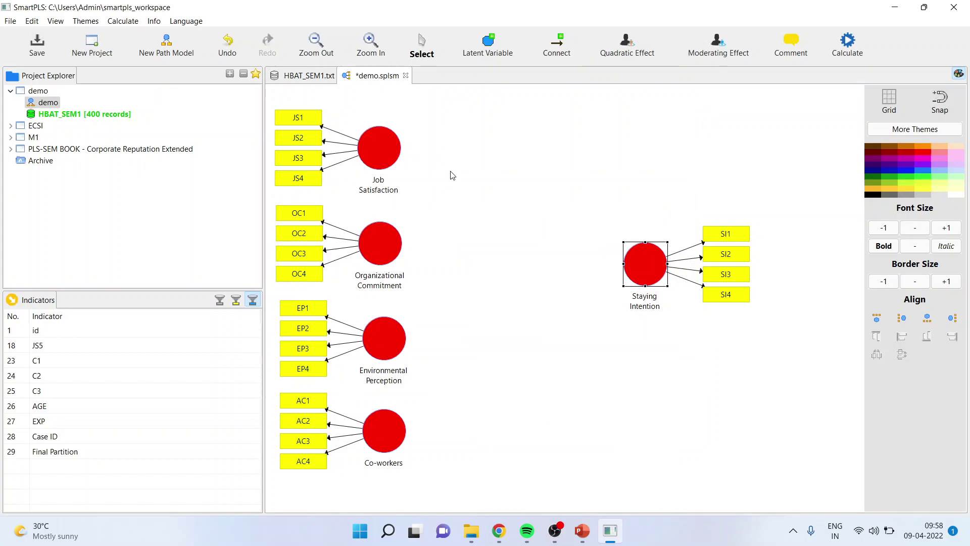
Step: With the Connect tool, draw four path arrows from the other constructs into Staying Intention
{"action": "left_click", "coordinate": [561, 50]}
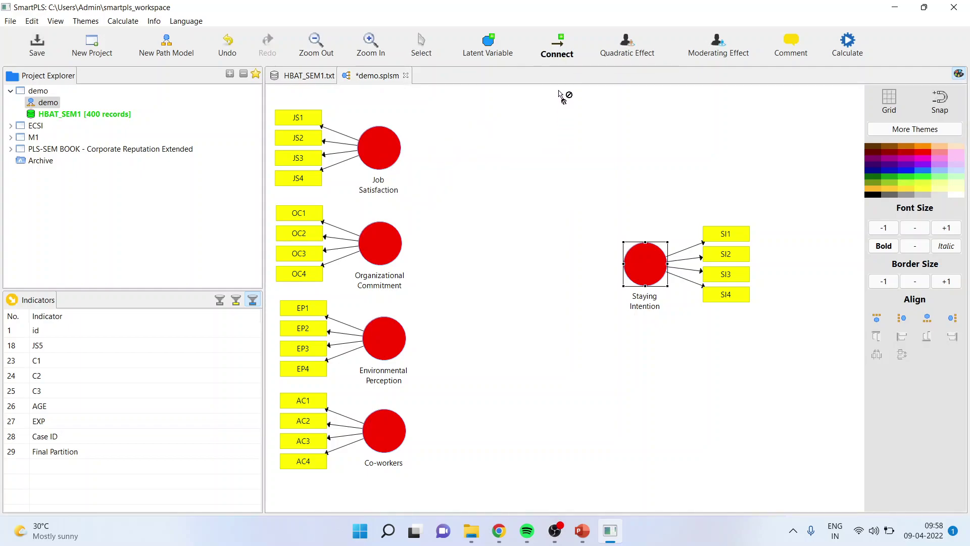
{"action": "left_click", "coordinate": [384, 157]}
{"action": "left_click", "coordinate": [638, 258]}
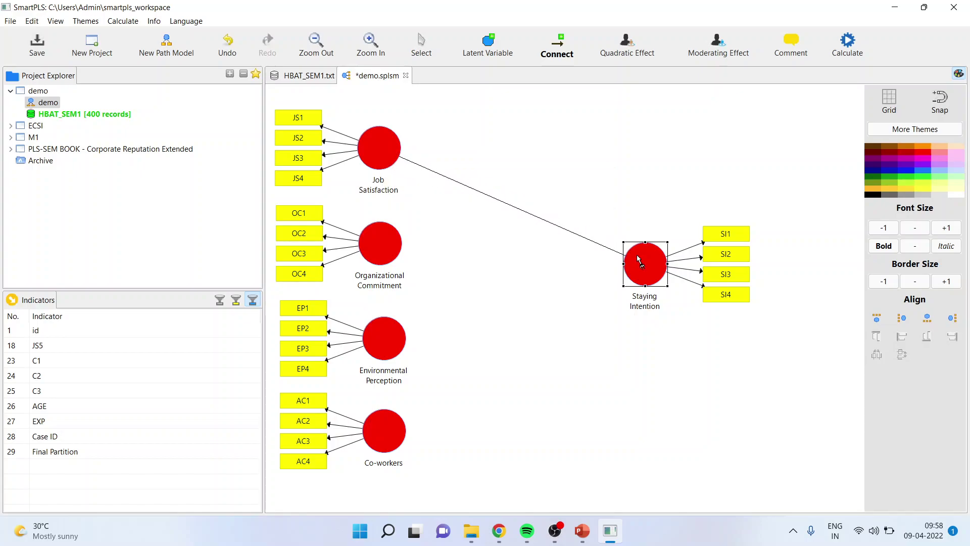
{"action": "left_click", "coordinate": [391, 245]}
{"action": "left_click", "coordinate": [648, 267]}
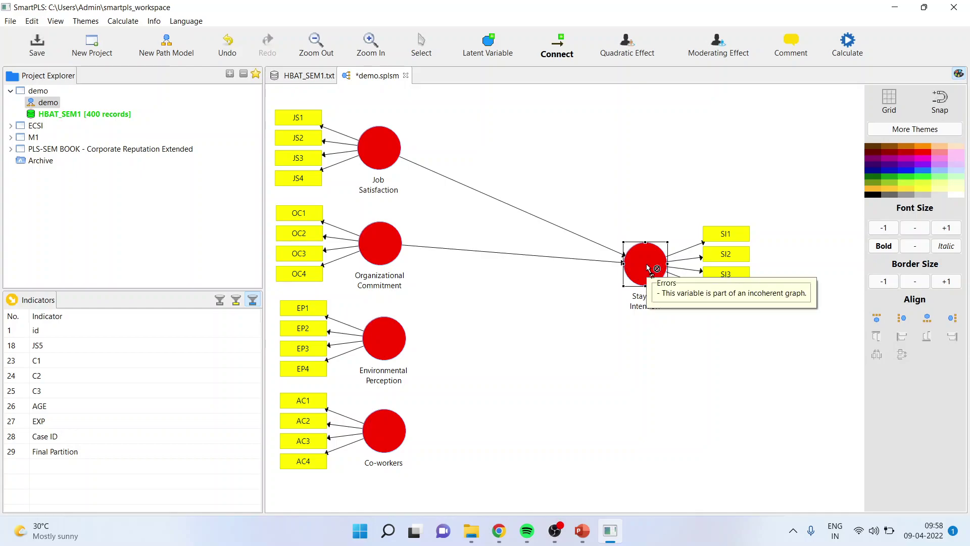
{"action": "left_click", "coordinate": [389, 339]}
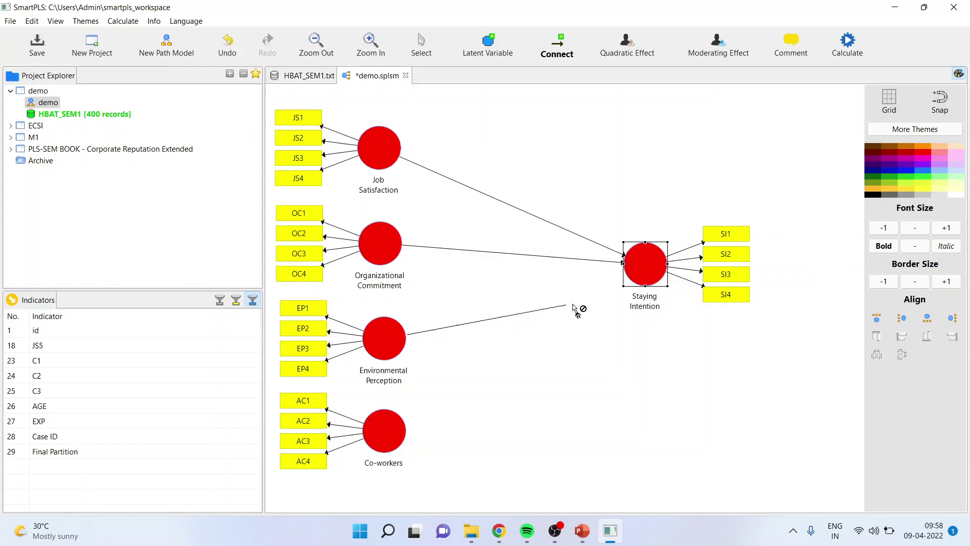
{"action": "left_click", "coordinate": [642, 279]}
{"action": "left_click", "coordinate": [407, 421]}
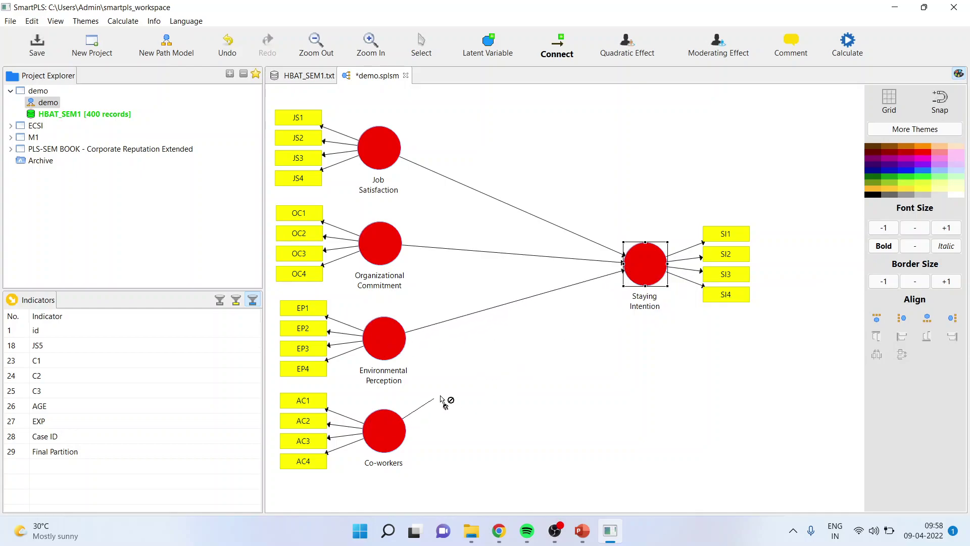
{"action": "left_click", "coordinate": [641, 279]}
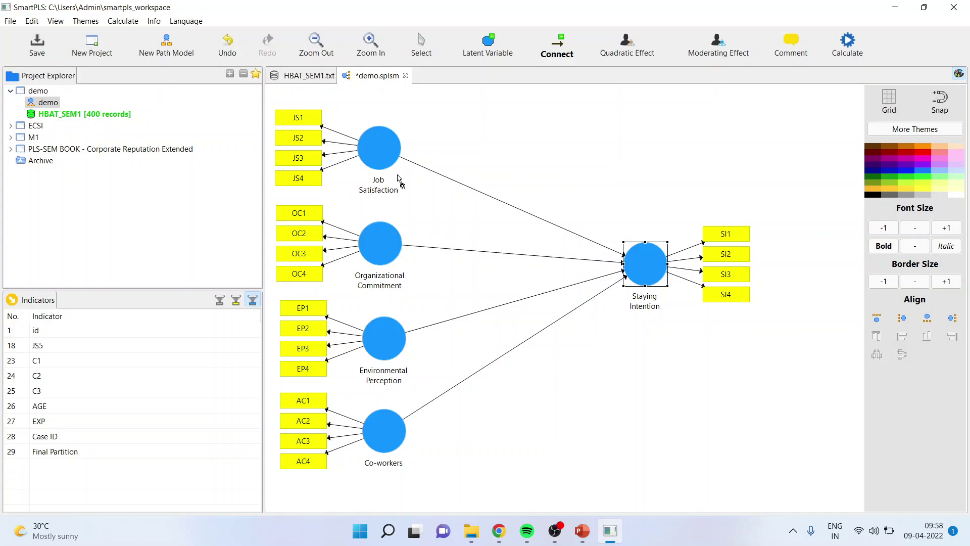
{"action": "left_click", "coordinate": [894, 104]}
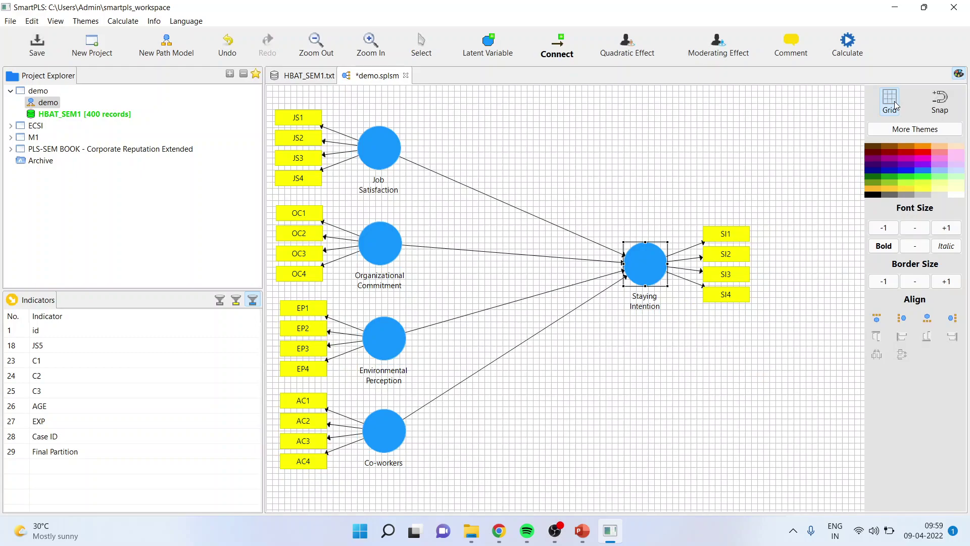
{"action": "left_click", "coordinate": [894, 101]}
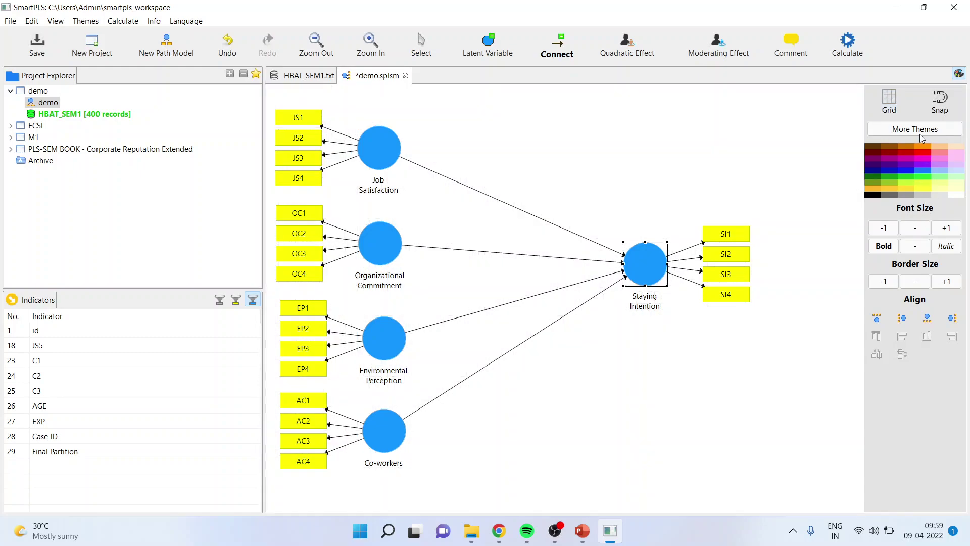
{"action": "left_click", "coordinate": [919, 133]}
{"action": "mouse_move", "coordinate": [910, 153]}
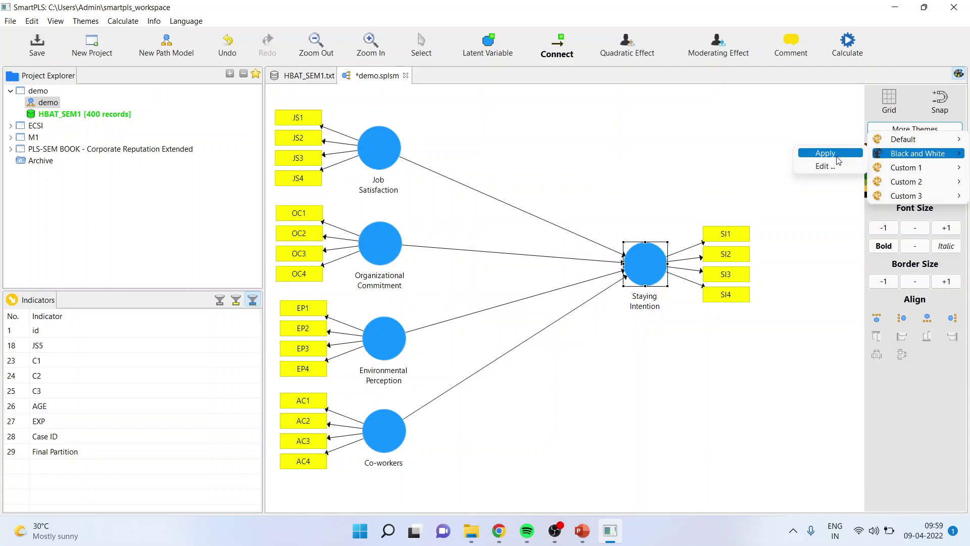
{"action": "left_click", "coordinate": [833, 158]}
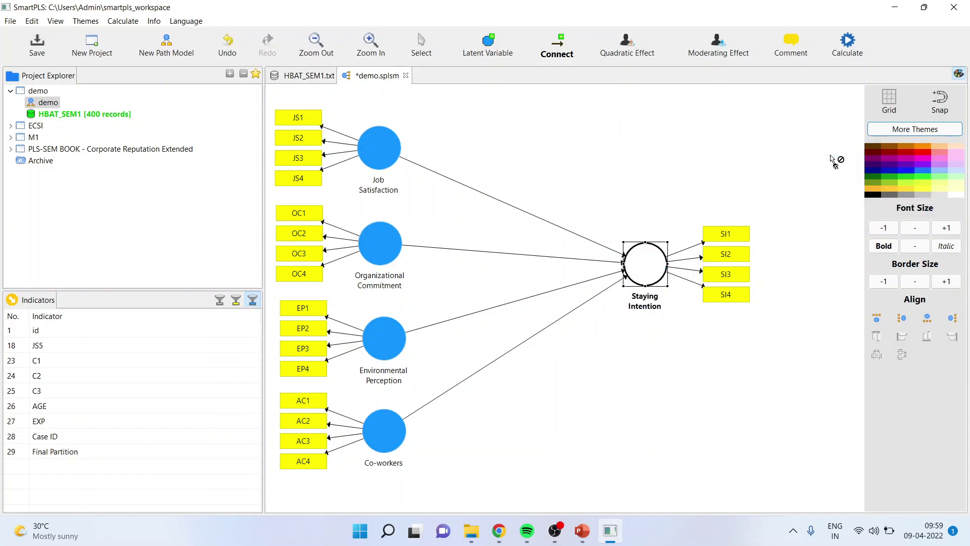
{"action": "key", "text": "ctrl+z"}
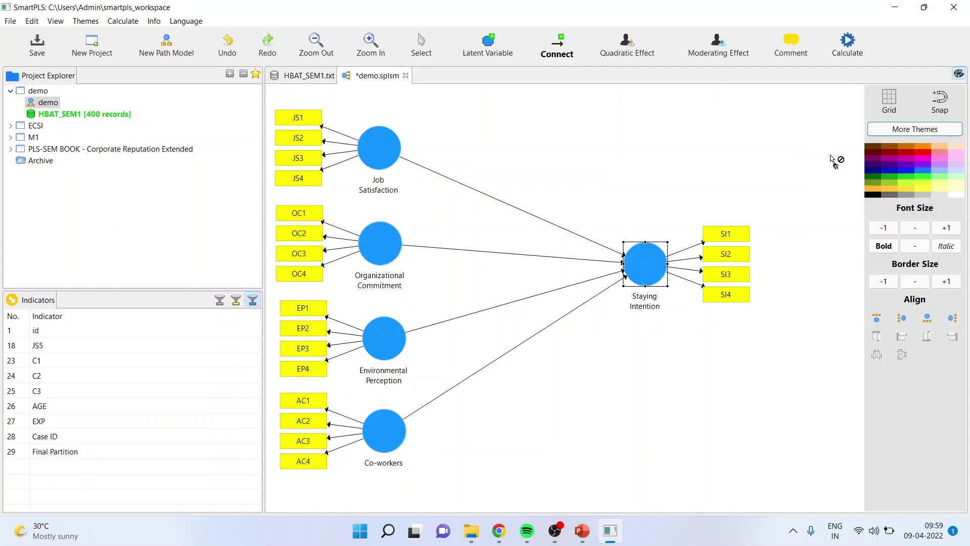